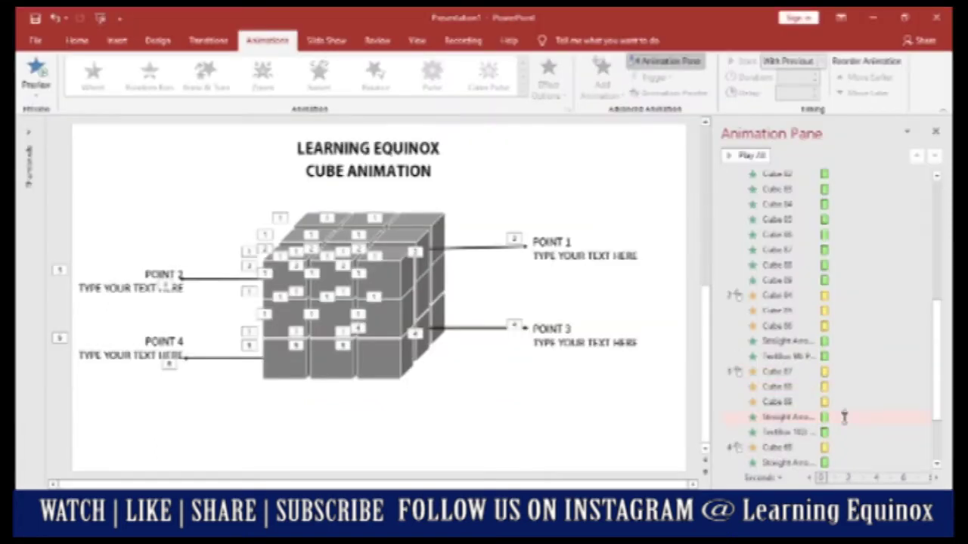
- Close the Animation Pane and expand the slide Thumbnails pane
left_click(935, 134)
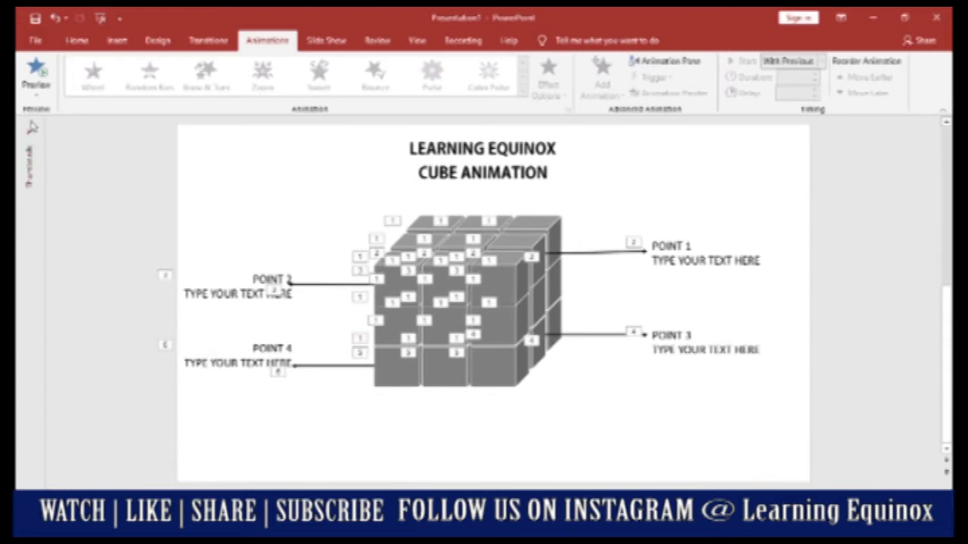
left_click(28, 144)
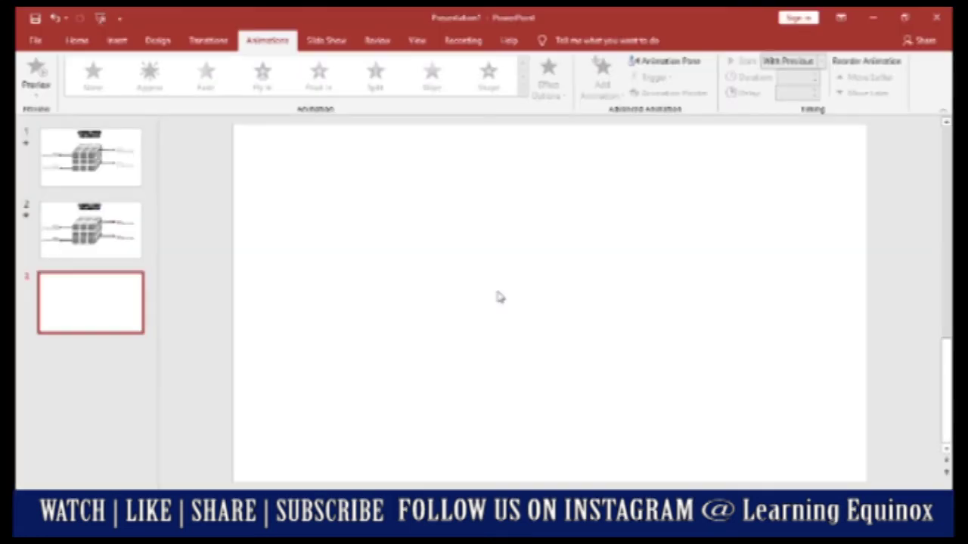
- Draw a cube shape on the blank slide from the Home Shapes gallery
left_click(83, 44)
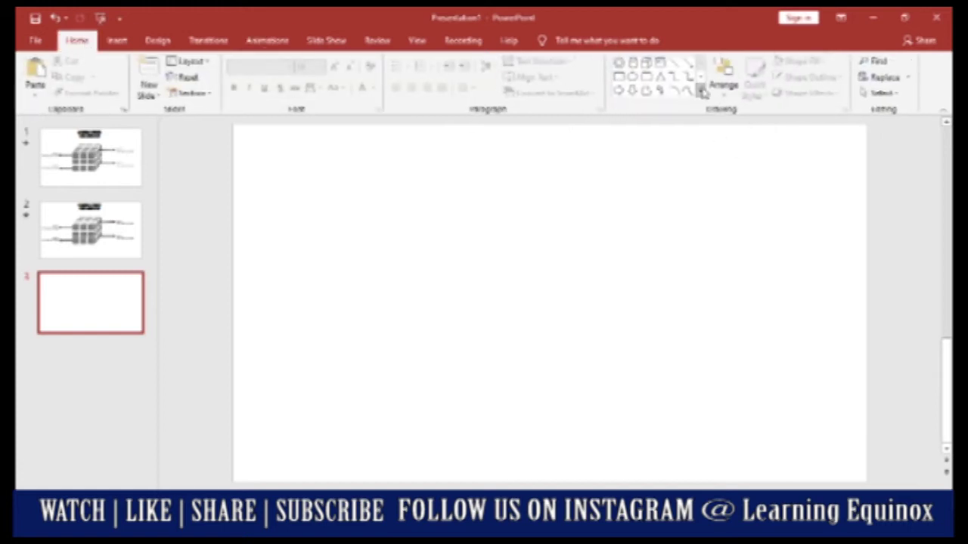
left_click(703, 91)
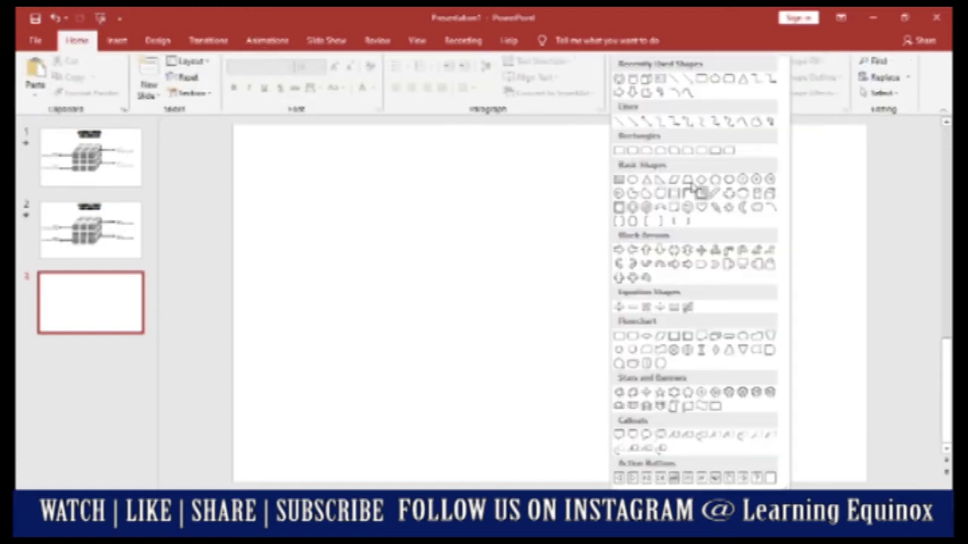
left_click(772, 195)
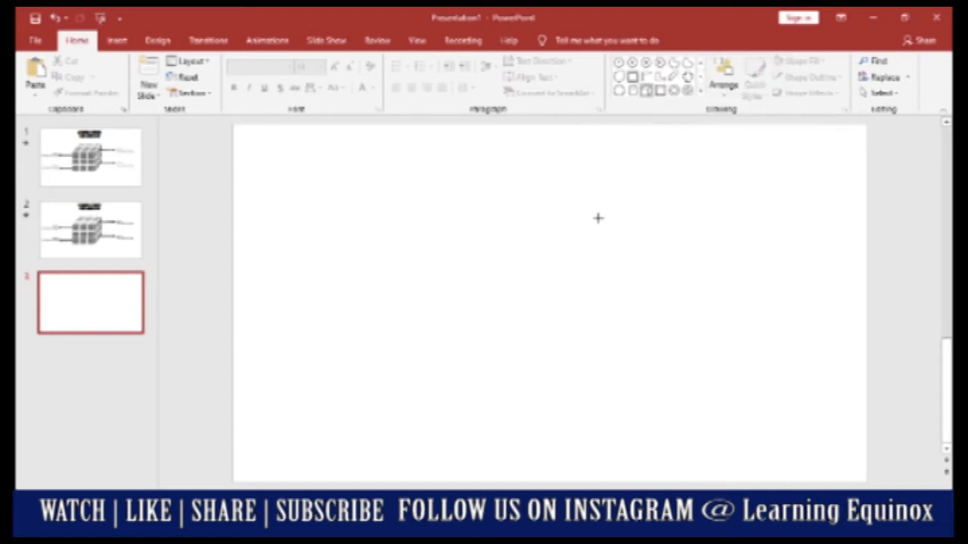
mouse_move(598, 217)
left_mouse_down()
mouse_move(627, 274)
mouse_move(658, 275)
left_mouse_up()
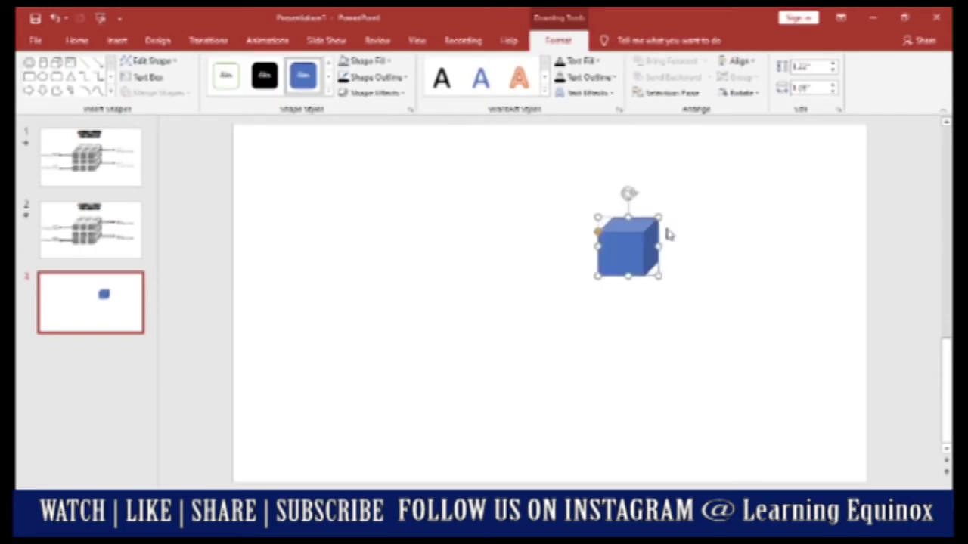
- Size the cube by entering height 1.5 and width 1.2 inches
left_click(803, 66)
type("1.5")
left_click(806, 88)
type("1.2")
key("Return")
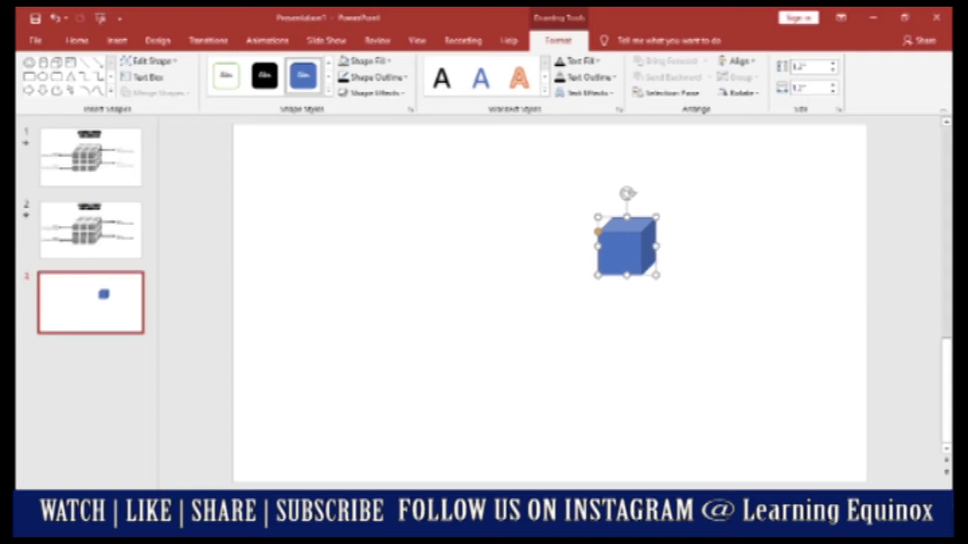
left_click(648, 305)
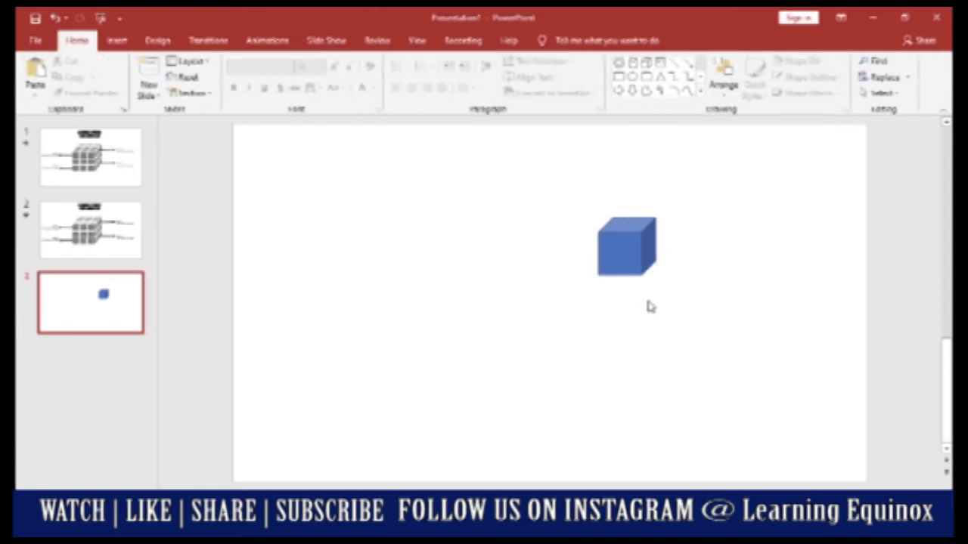
- Fill the cube with dark grey and give it a matching dark grey outline
left_click(620, 260)
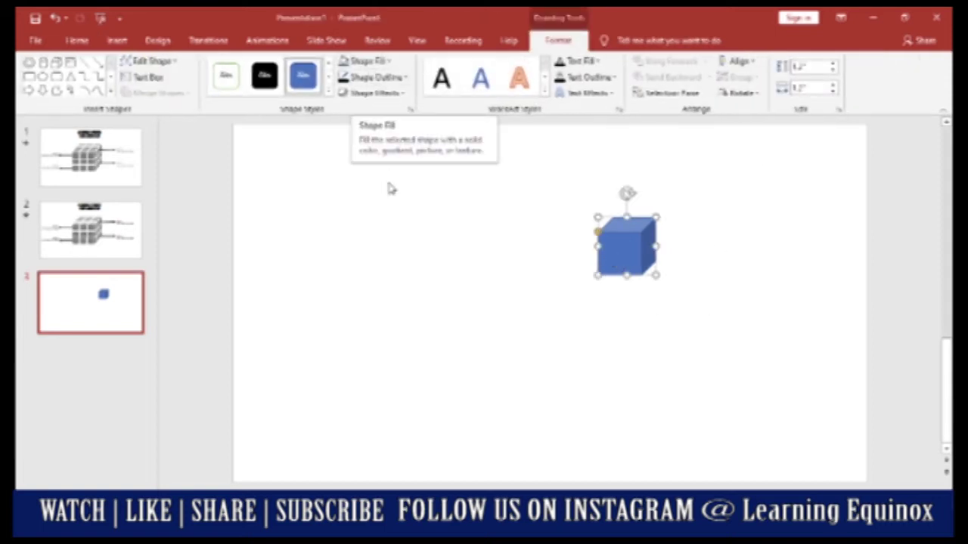
left_click(390, 189)
left_click(607, 231)
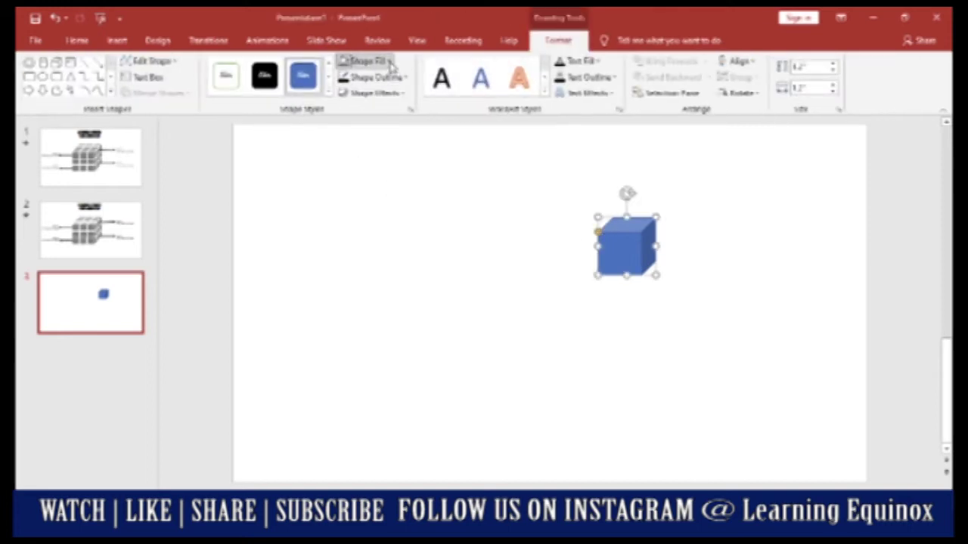
left_click(388, 64)
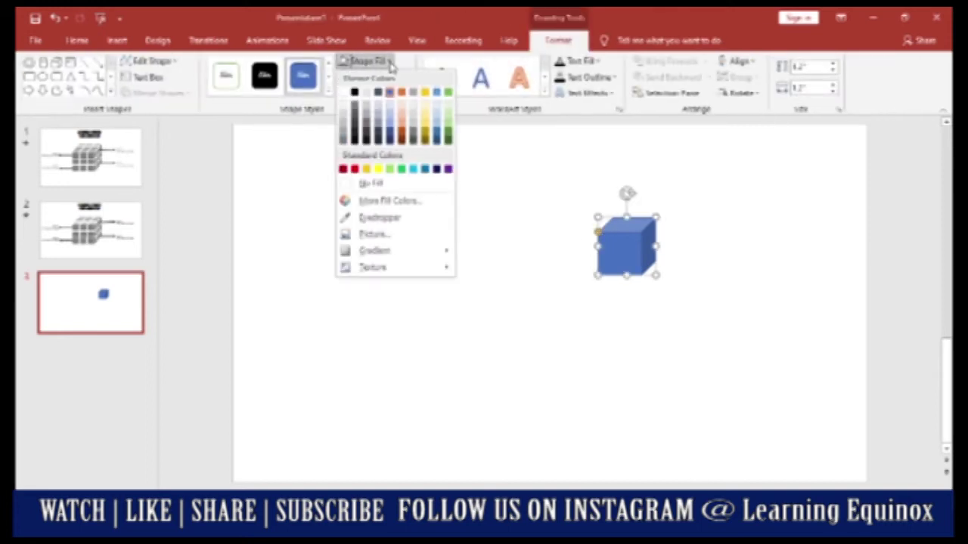
left_click(353, 121)
left_click(407, 79)
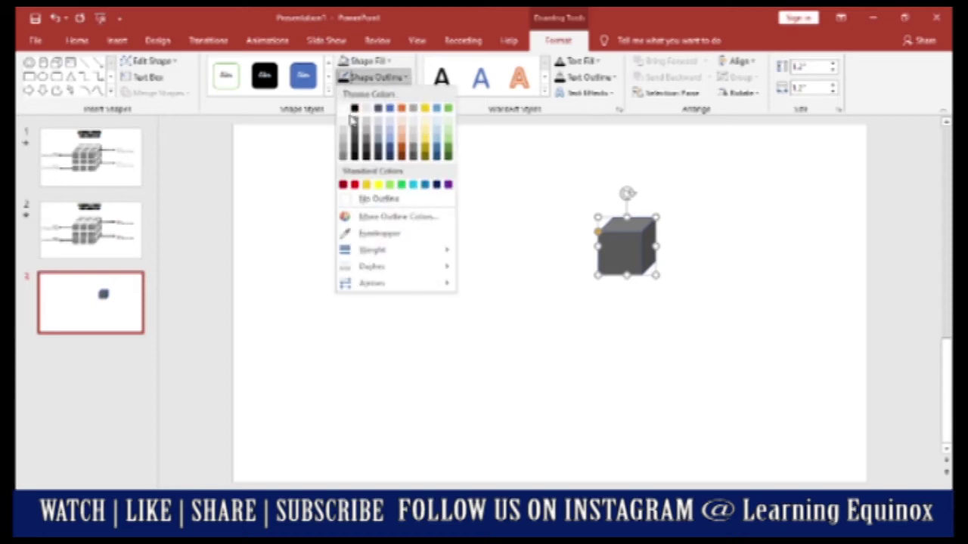
left_click(352, 123)
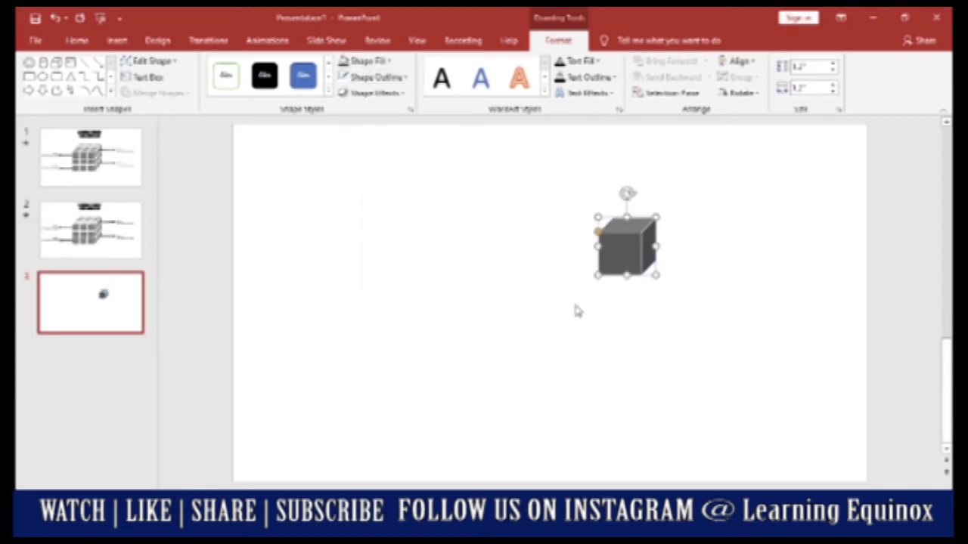
- Move the cube toward the centre and duplicate it twice with Ctrl+D into a row
left_click_drag(636, 254, 583, 254)
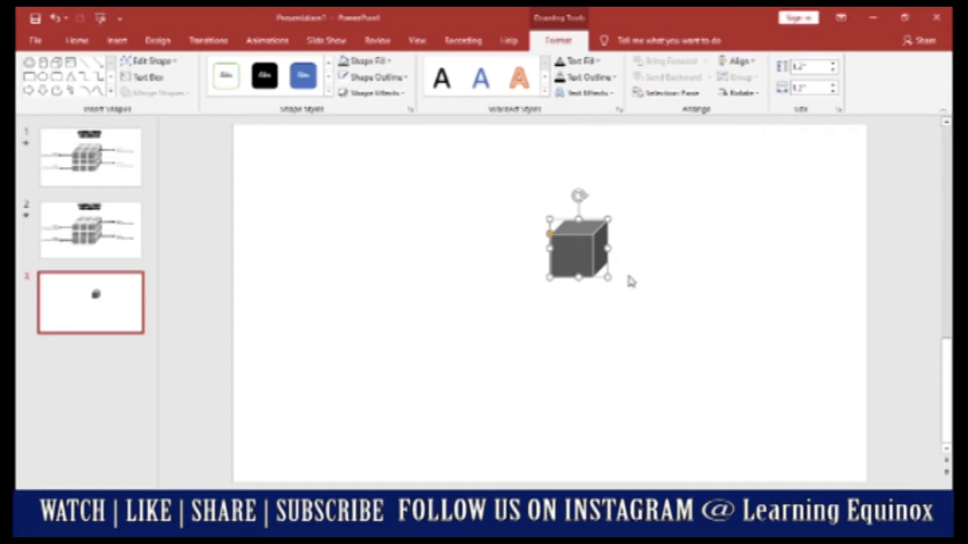
key("ctrl+d")
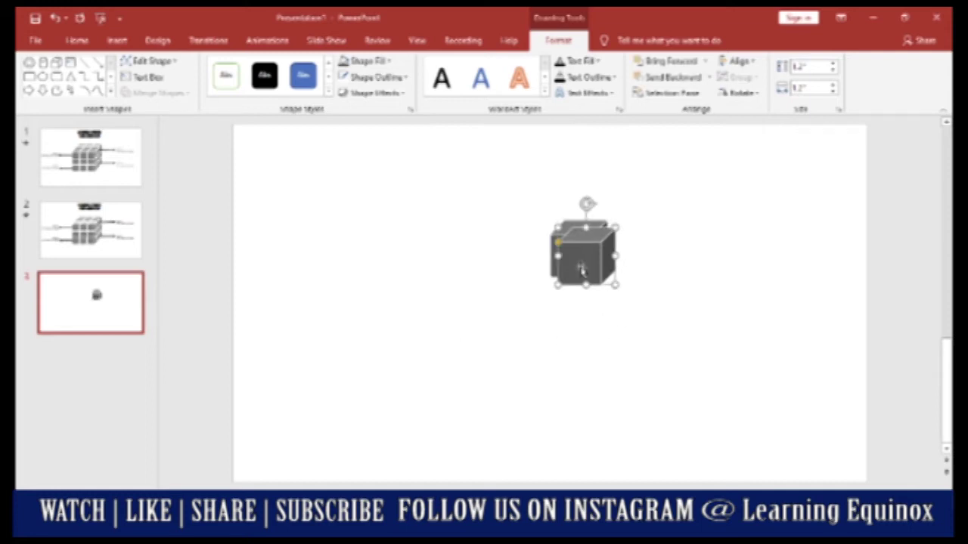
left_click_drag(578, 264, 617, 260)
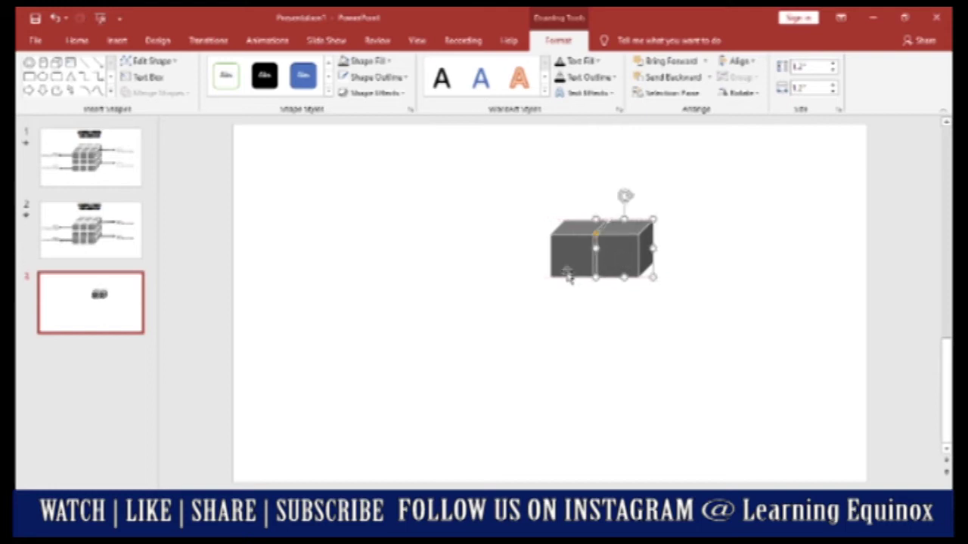
key("ctrl+d")
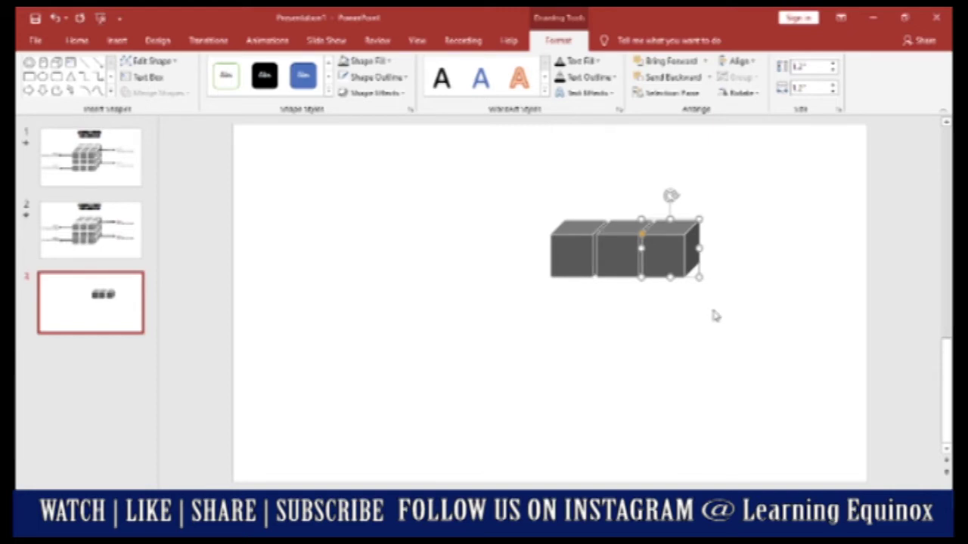
- Select all three cubes and align them along their tops
left_click(715, 316)
mouse_move(464, 298)
left_mouse_down()
mouse_move(689, 311)
mouse_move(737, 285)
mouse_move(752, 197)
left_mouse_up()
left_click(749, 65)
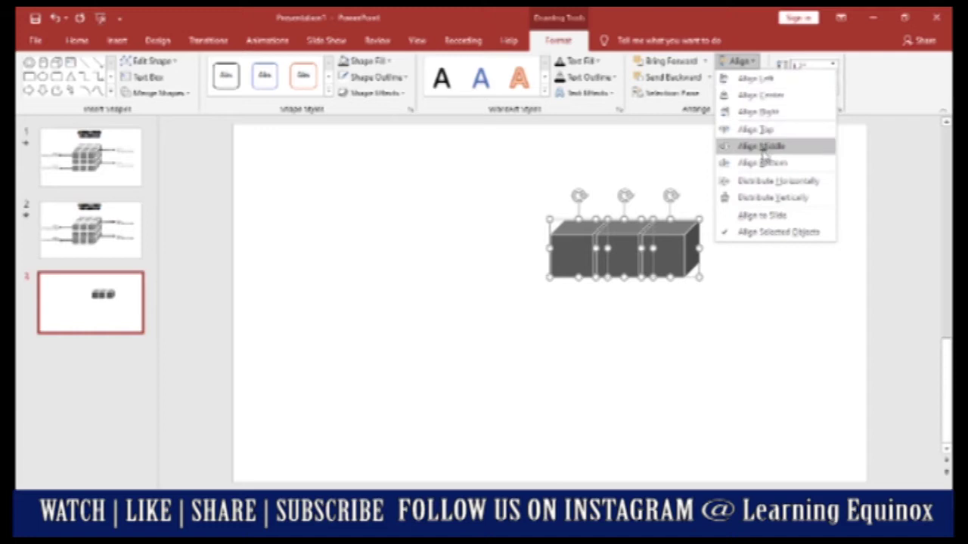
left_click(761, 133)
left_click(652, 304)
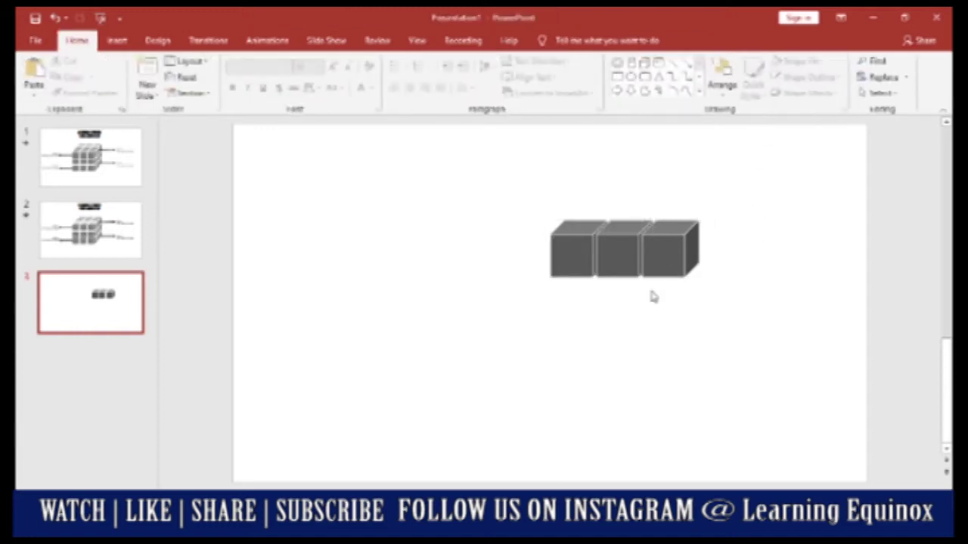
- Copy the cube row twice, placing each new row in front of the previous one
left_click_drag(763, 341, 478, 178)
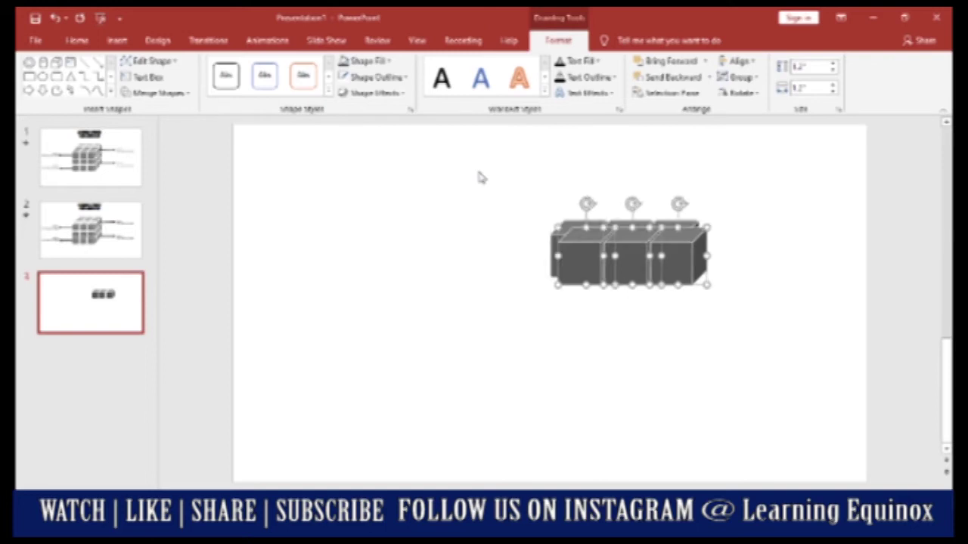
left_click_drag(577, 256, 554, 267)
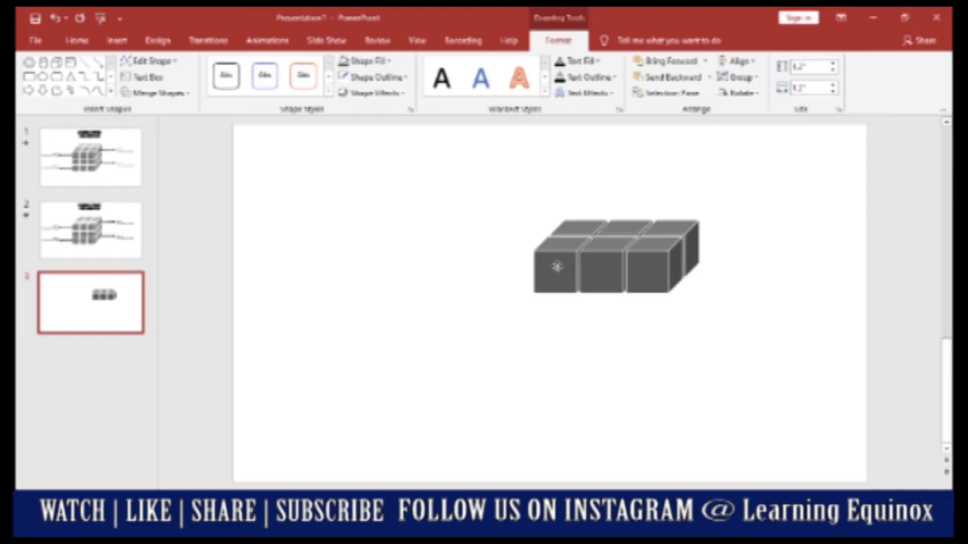
left_click(556, 266)
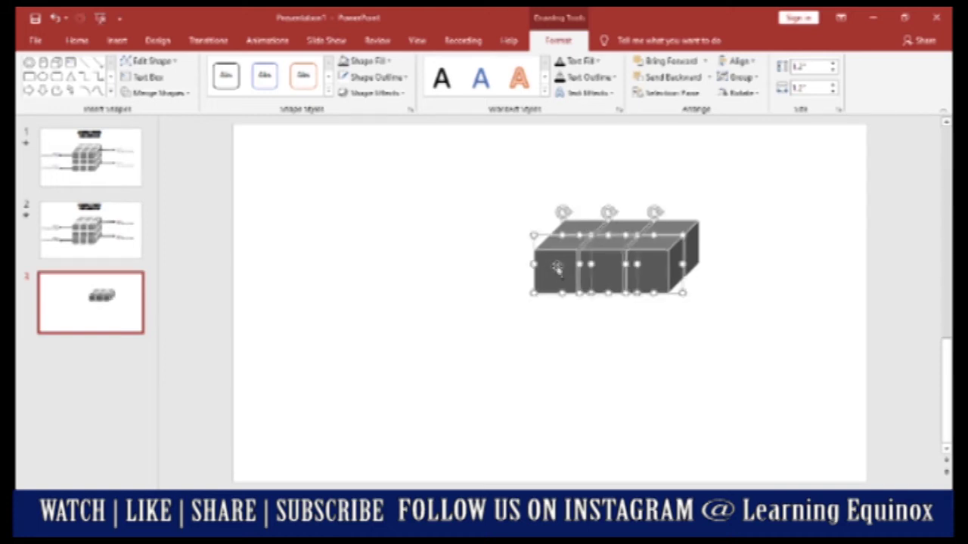
left_click_drag(556, 267, 560, 274)
left_click(664, 353)
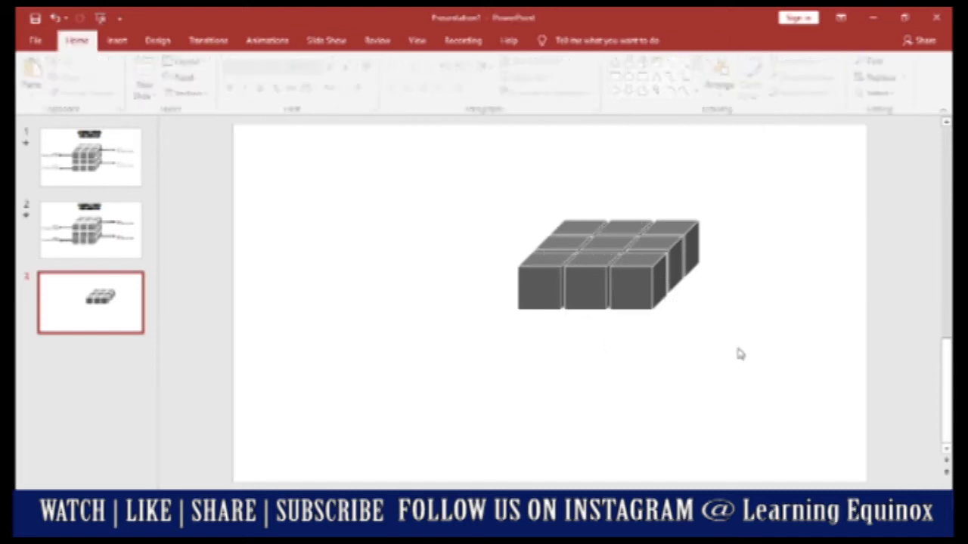
- Select all nine cubes and distribute them evenly horizontally
left_click_drag(774, 342, 504, 188)
left_click(737, 60)
left_click(778, 182)
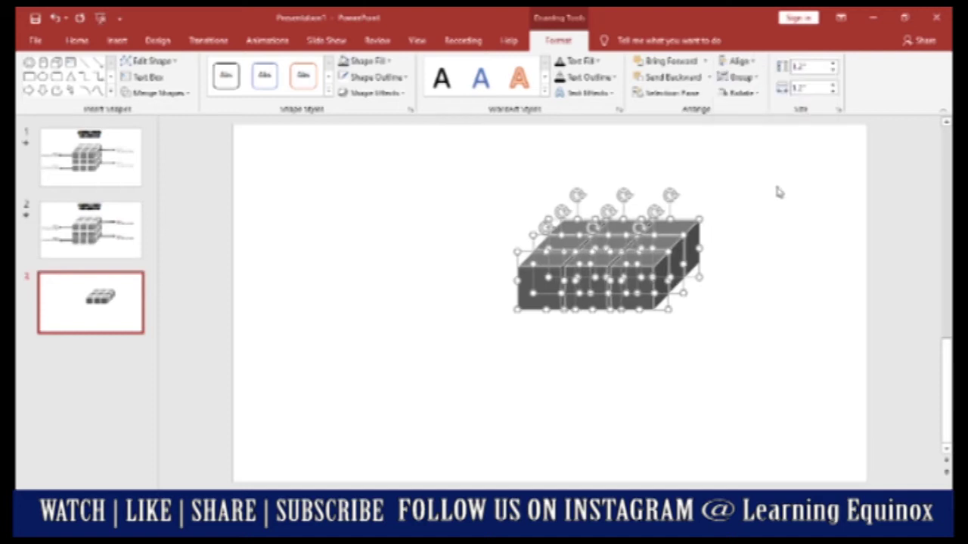
- Group the nine cubes with Ctrl+G and shift the group down and left
left_click(747, 328)
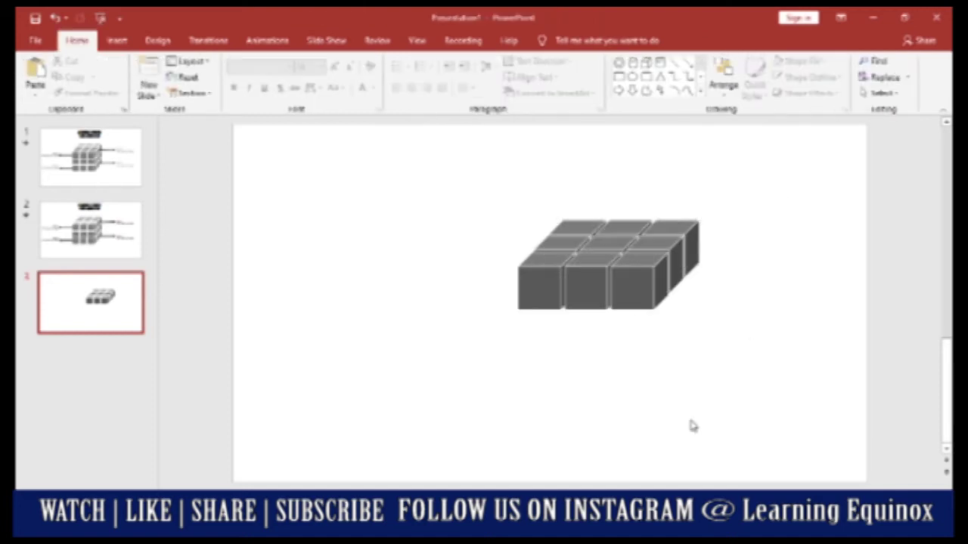
left_click_drag(744, 373, 469, 180)
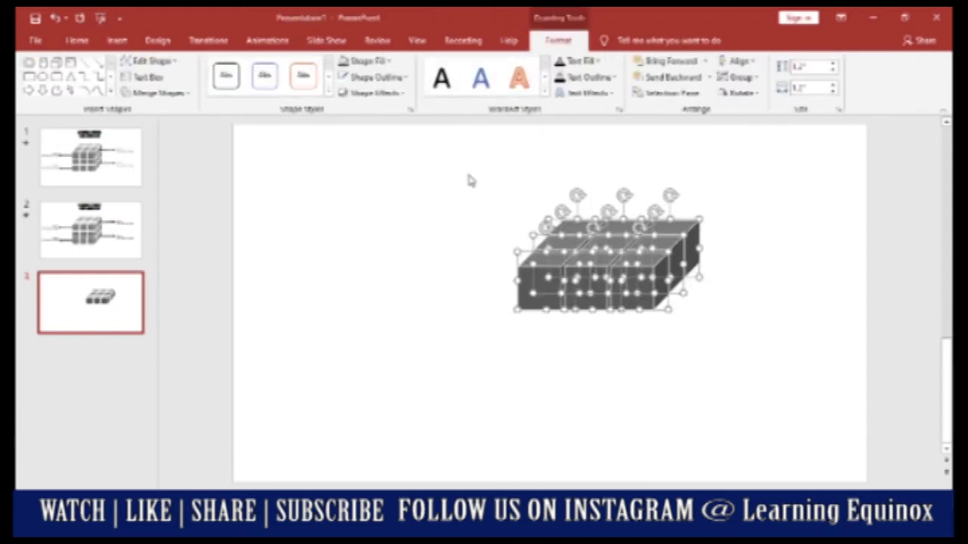
key("ctrl+g")
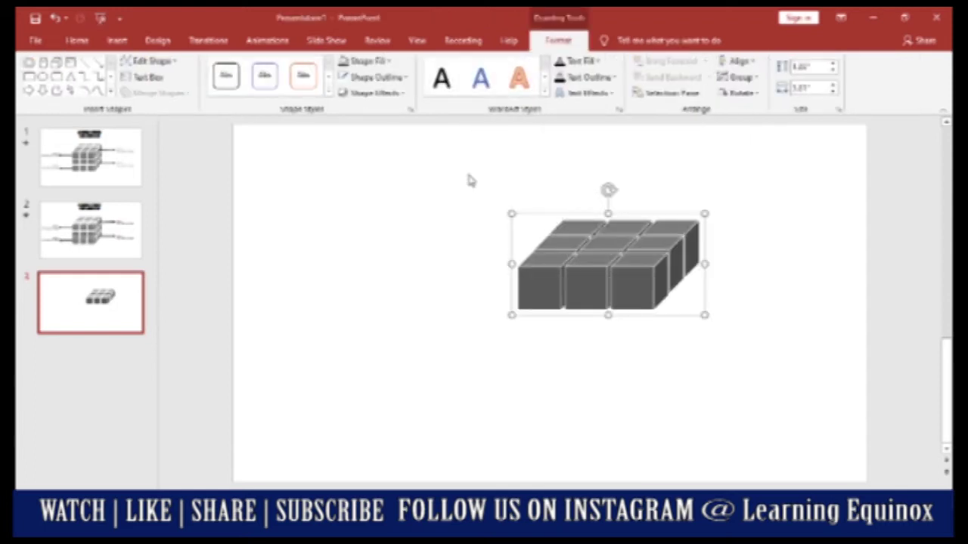
left_click_drag(522, 212, 430, 275)
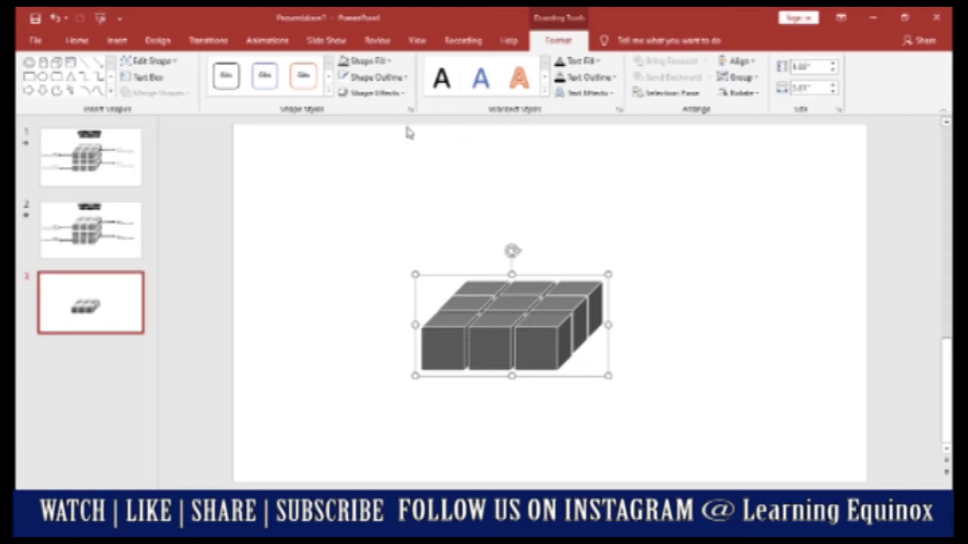
- Give the cube group a solid dark grey fill at 4% transparency in Format Shape
right_click(543, 298)
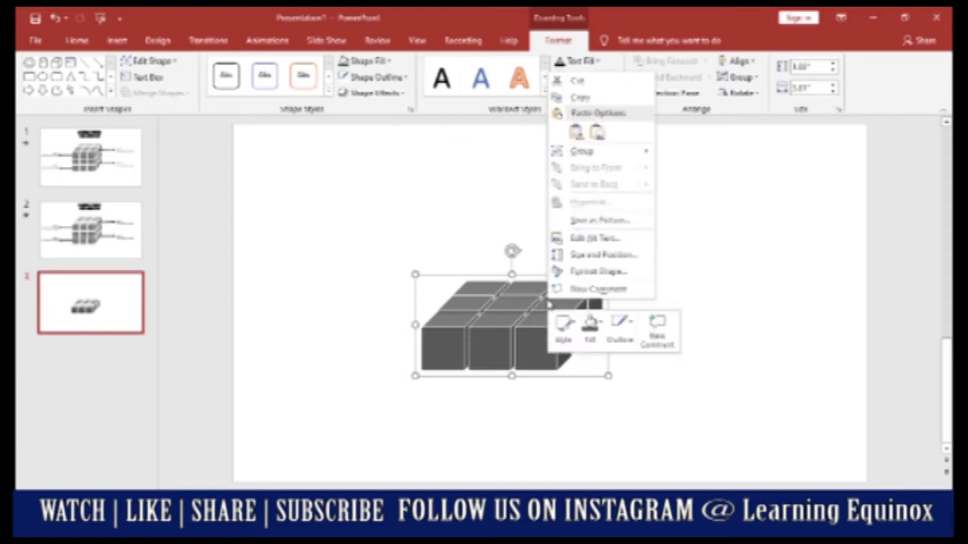
left_click(605, 273)
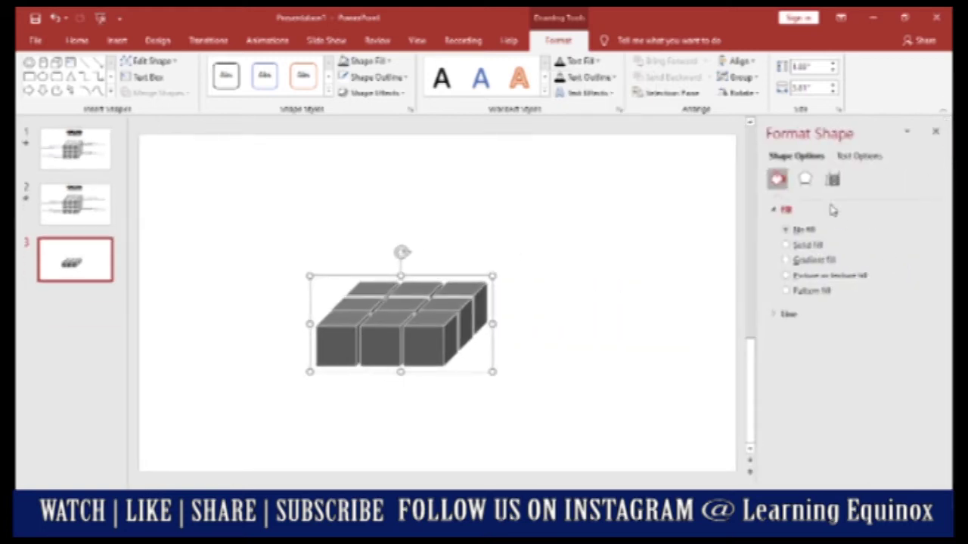
left_click(805, 179)
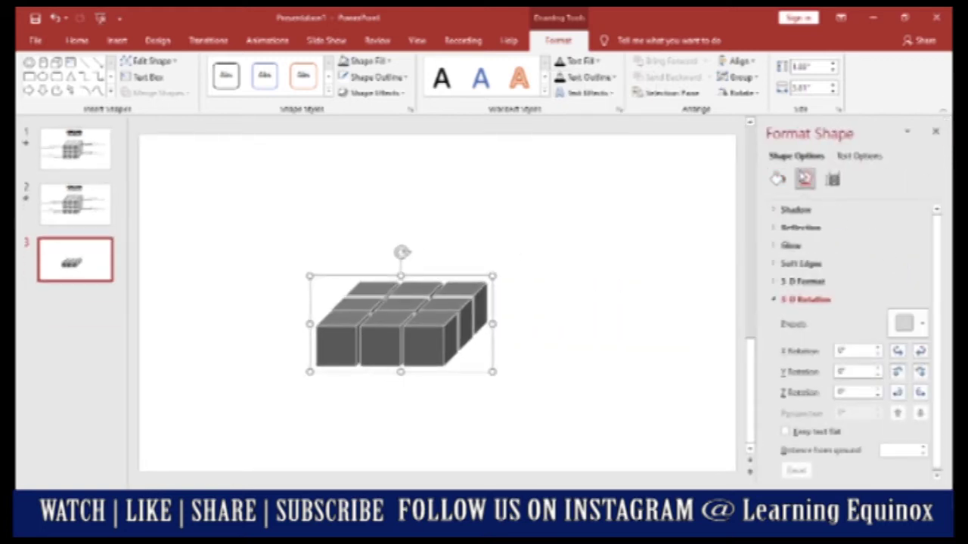
left_click(776, 180)
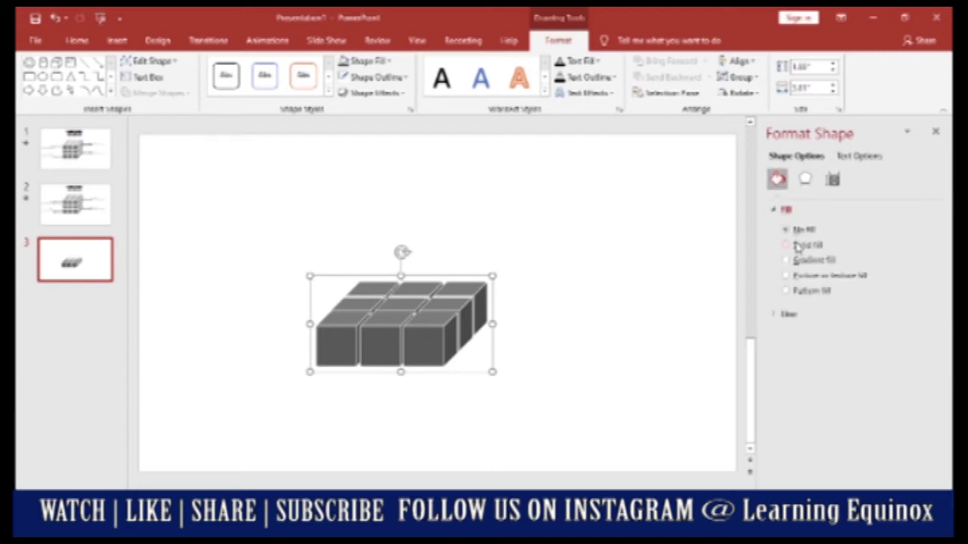
left_click(798, 248)
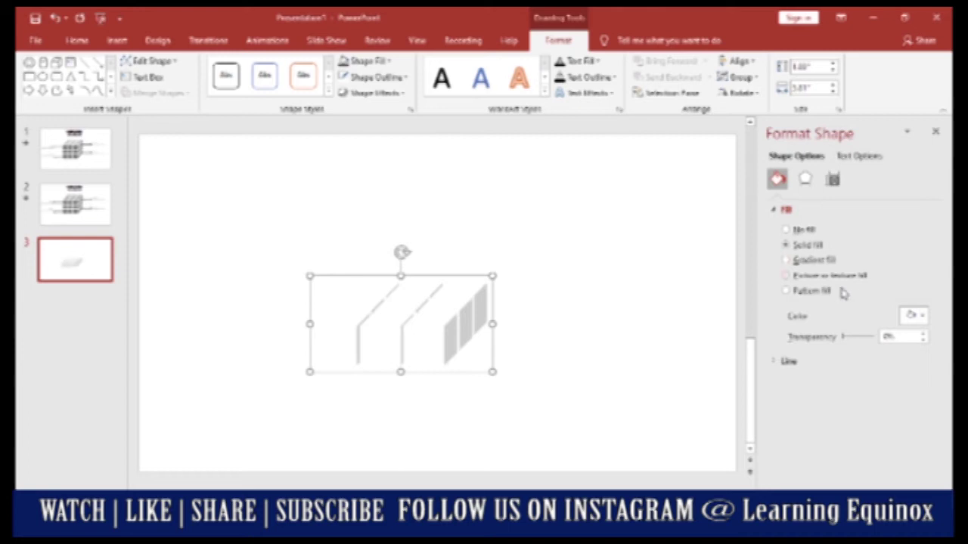
left_click(917, 317)
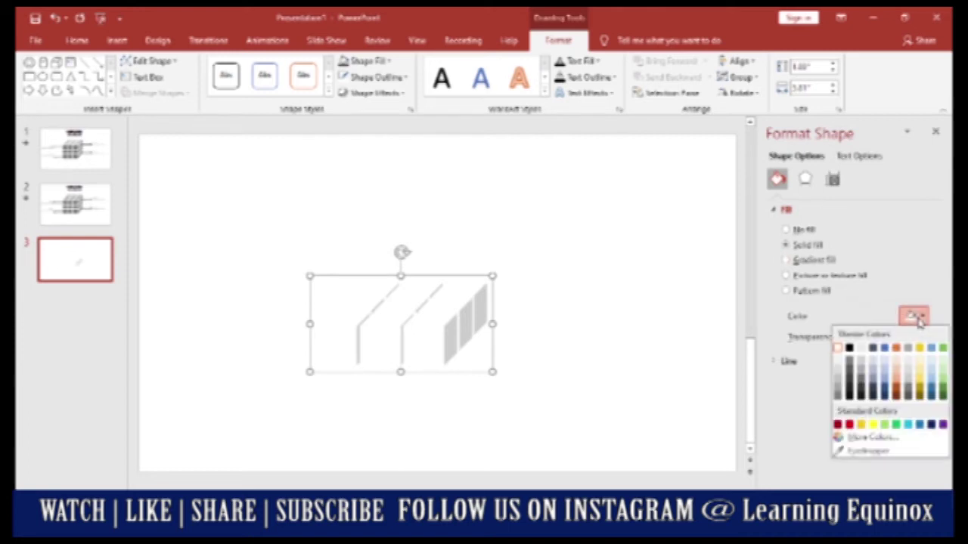
left_click(850, 372)
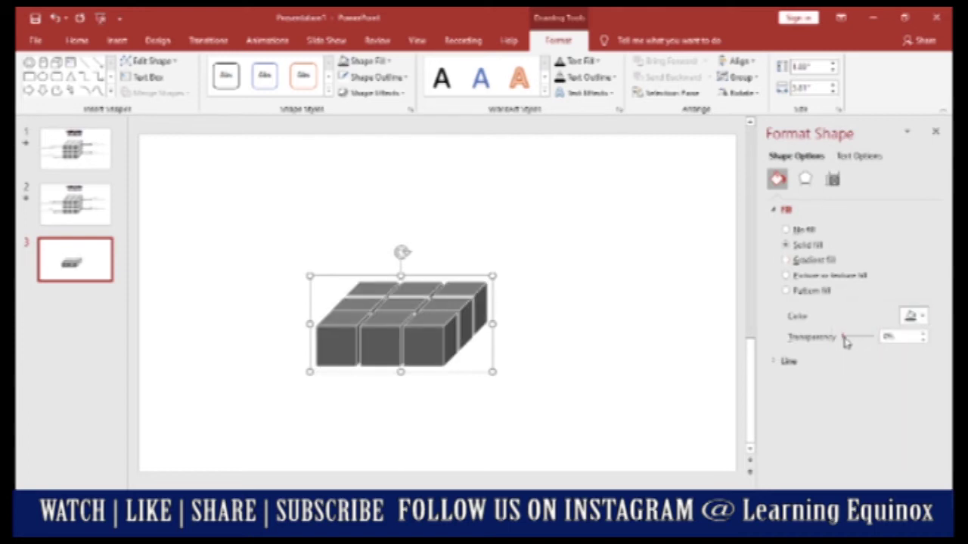
left_click_drag(844, 341, 848, 345)
- Duplicate the cube layer twice with Ctrl+D, stacking the copies on top
left_click(573, 367)
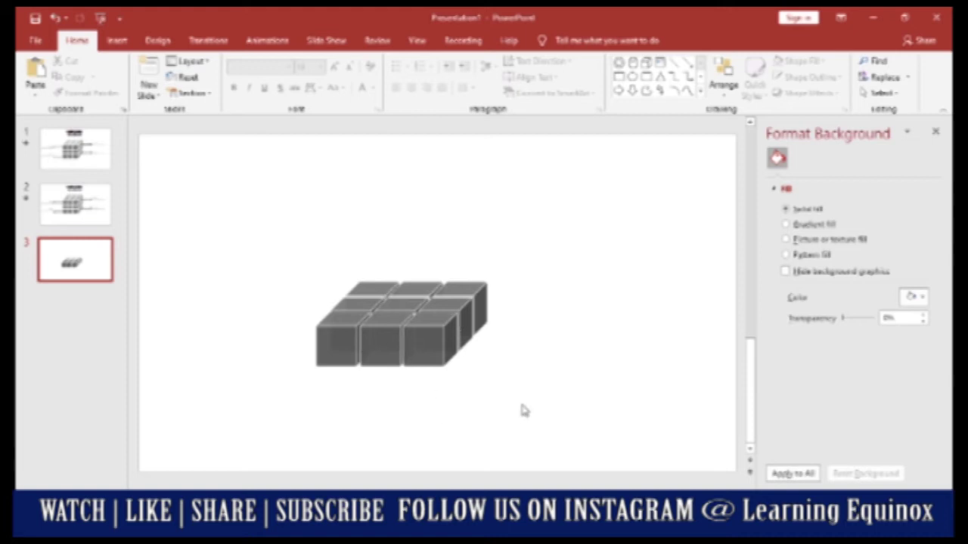
left_click(396, 340)
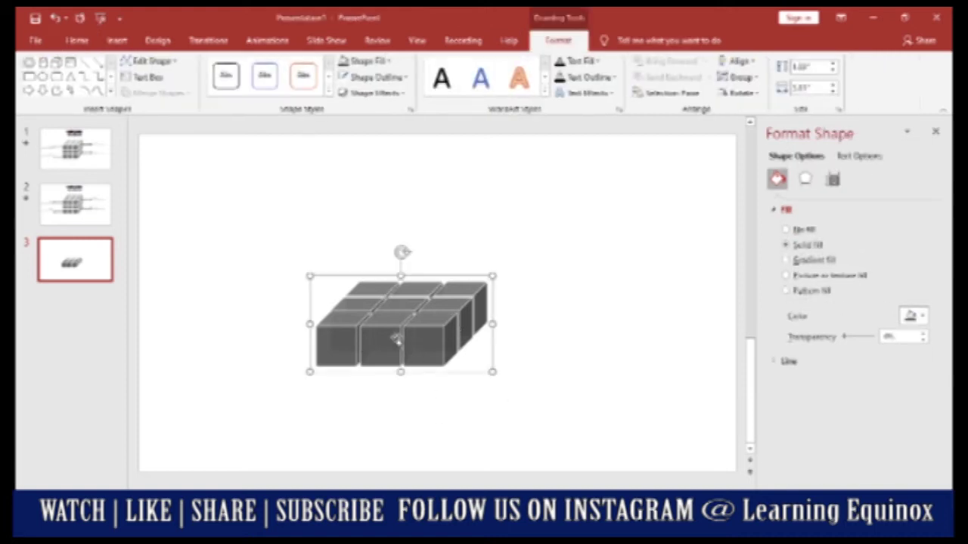
key("ctrl+d")
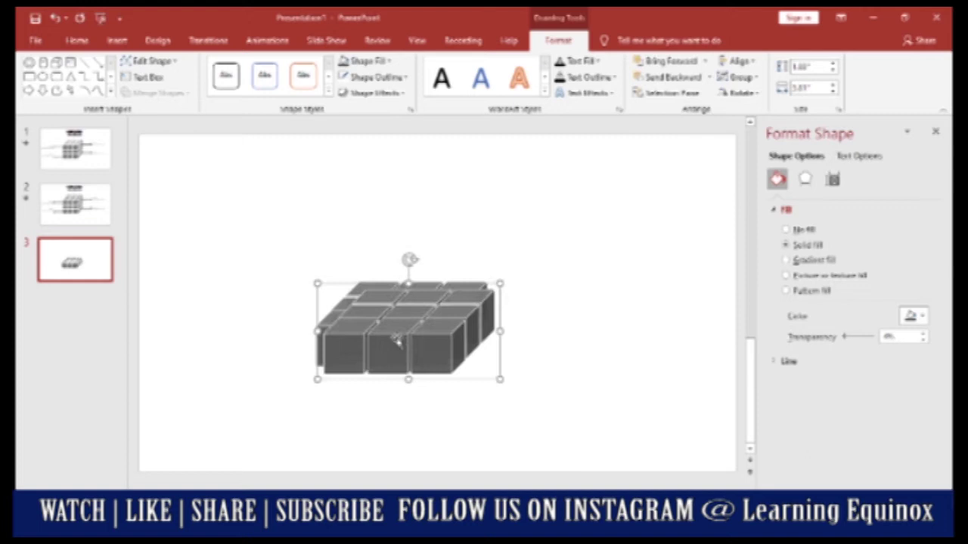
left_click_drag(397, 340, 390, 292)
key("ctrl+d")
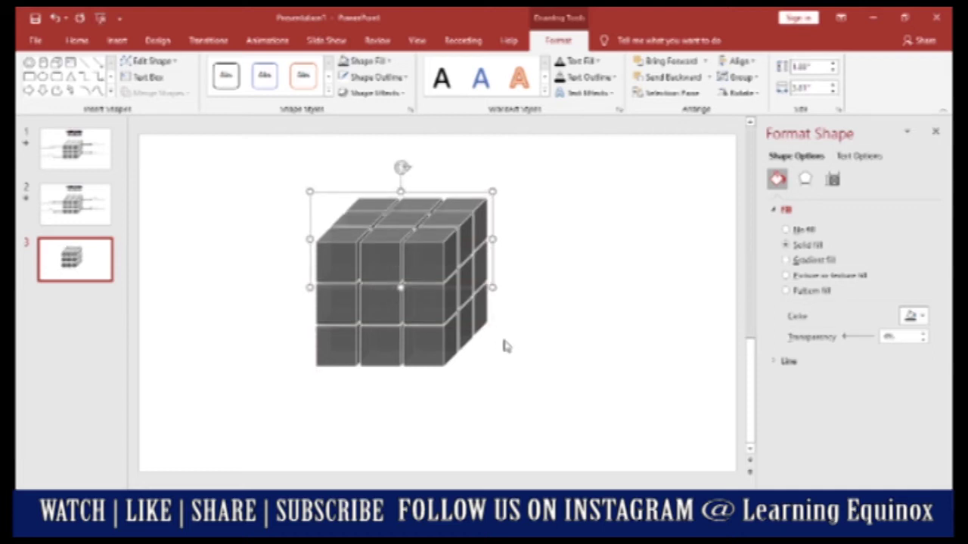
- Select all three layers and distribute them evenly vertically
left_click(504, 346)
left_click_drag(569, 396, 264, 155)
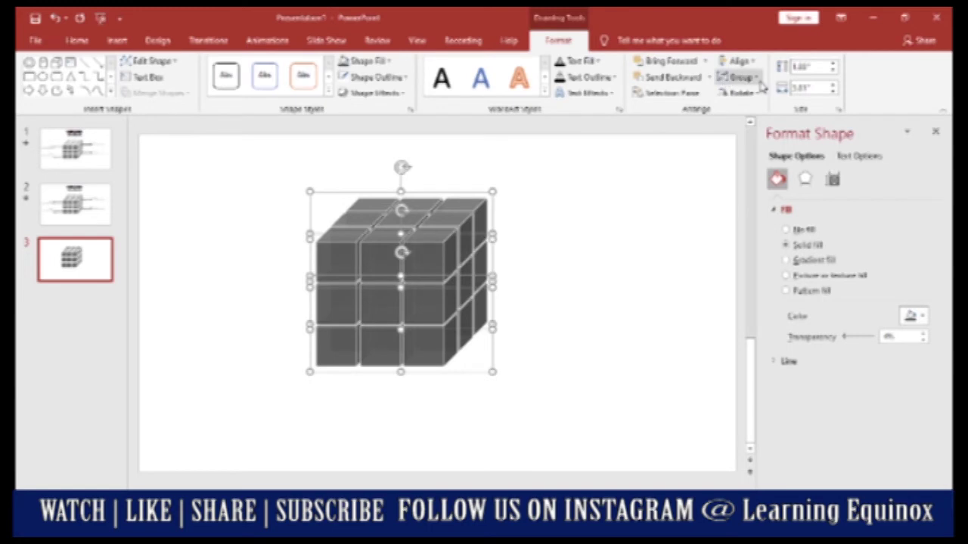
left_click(748, 62)
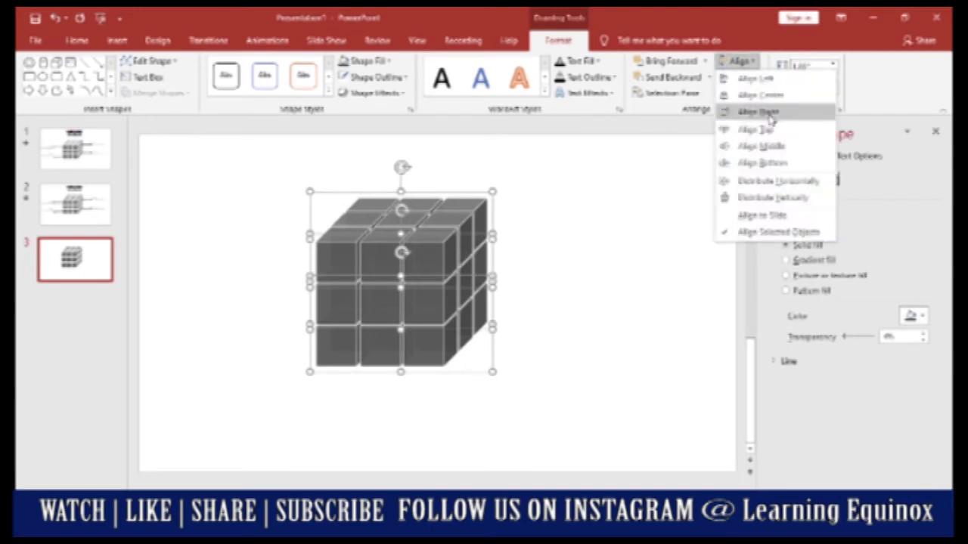
left_click(771, 194)
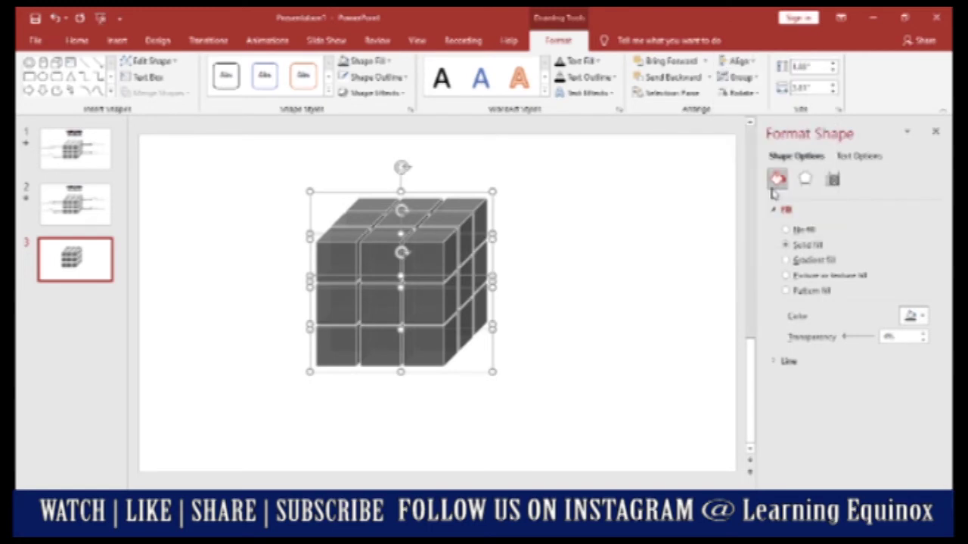
- Select the whole 3×3×3 cube and nudge it slightly right and down
left_click(506, 297)
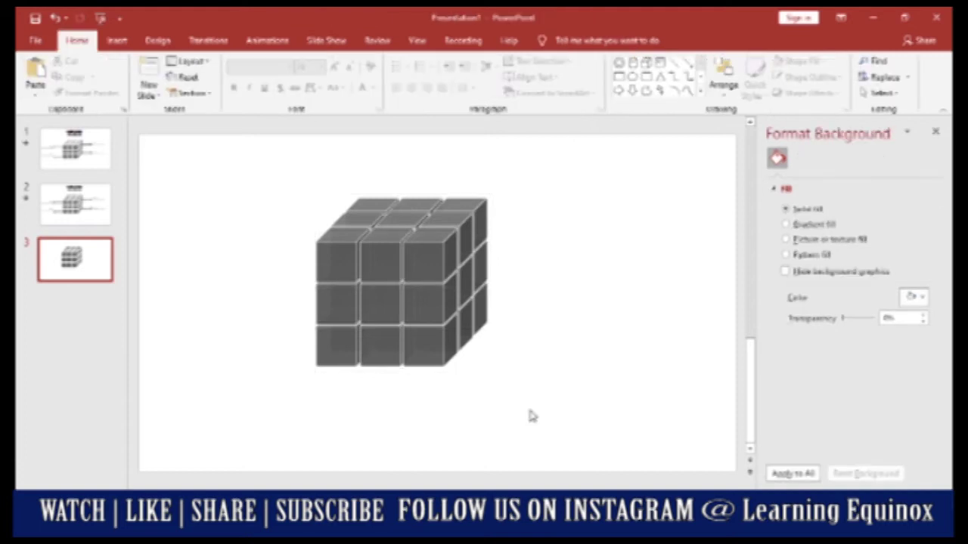
mouse_move(549, 402)
left_mouse_down()
mouse_move(296, 317)
mouse_move(260, 151)
left_mouse_up()
left_click(321, 203)
left_click_drag(254, 242, 523, 441)
left_click(501, 356)
mouse_move(571, 402)
left_mouse_down()
mouse_move(259, 151)
mouse_move(243, 150)
left_mouse_up()
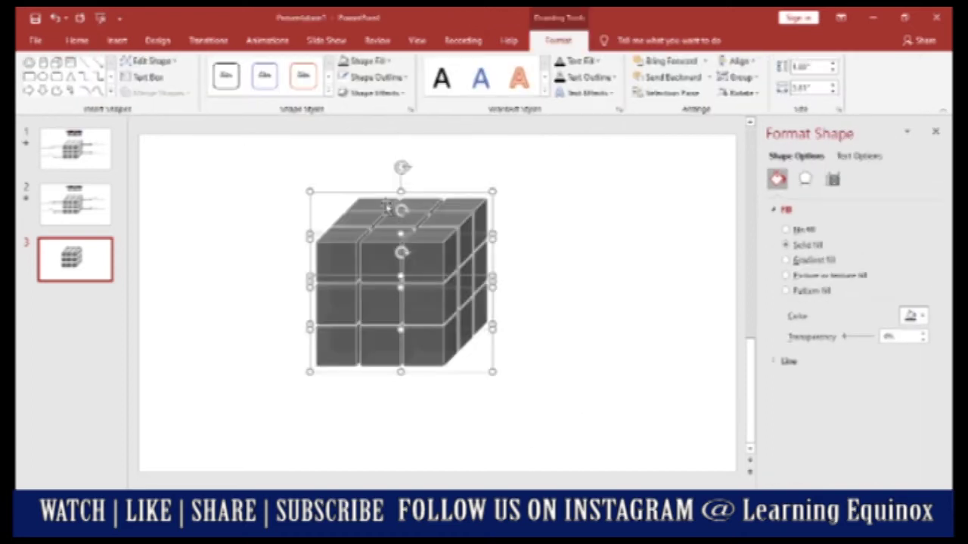
left_click_drag(366, 196, 383, 207)
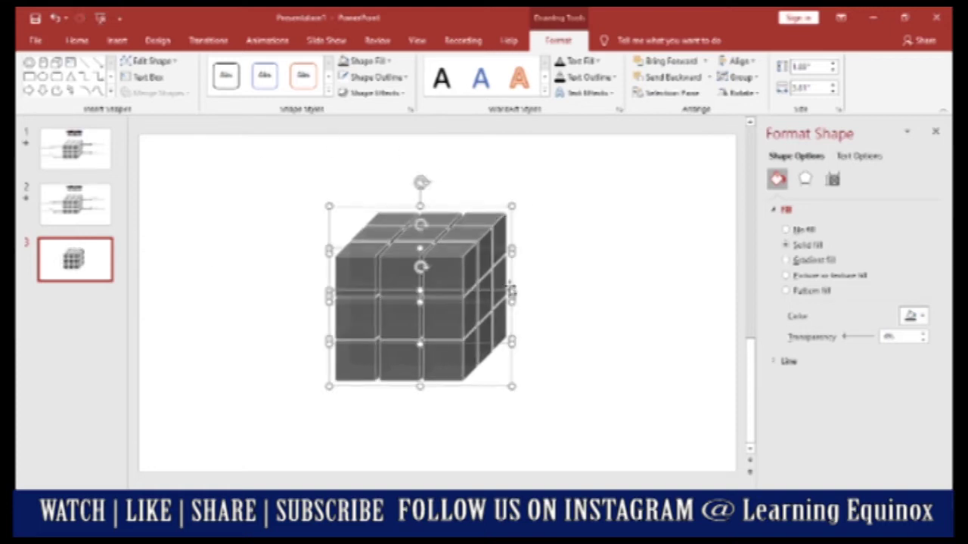
left_click(288, 372)
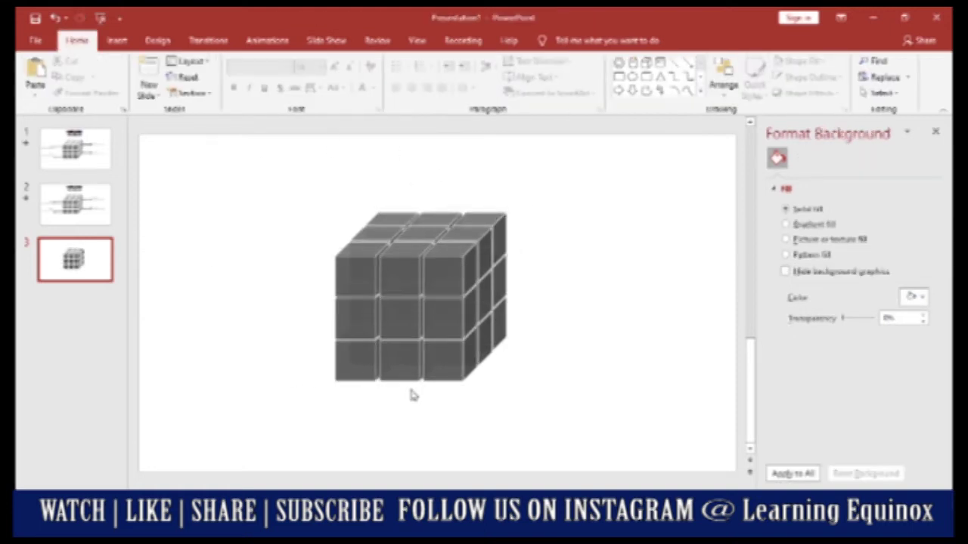
mouse_move(585, 428)
left_mouse_down()
mouse_move(264, 330)
mouse_move(211, 188)
mouse_move(231, 177)
mouse_move(242, 148)
left_mouse_up()
left_click(329, 338)
- Ungroup the 3×3×3 cube into its individual pieces and select them all
left_click_drag(586, 446, 242, 148)
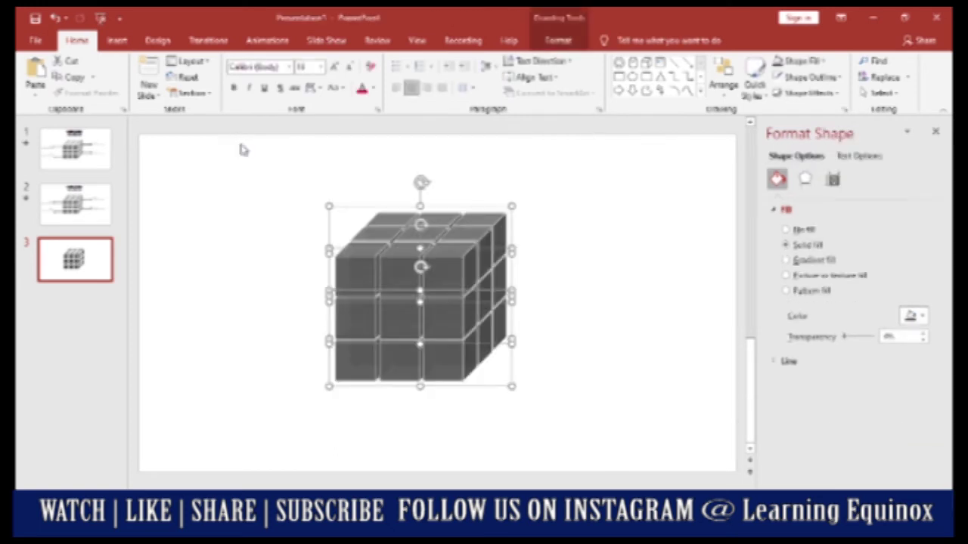
right_click(357, 227)
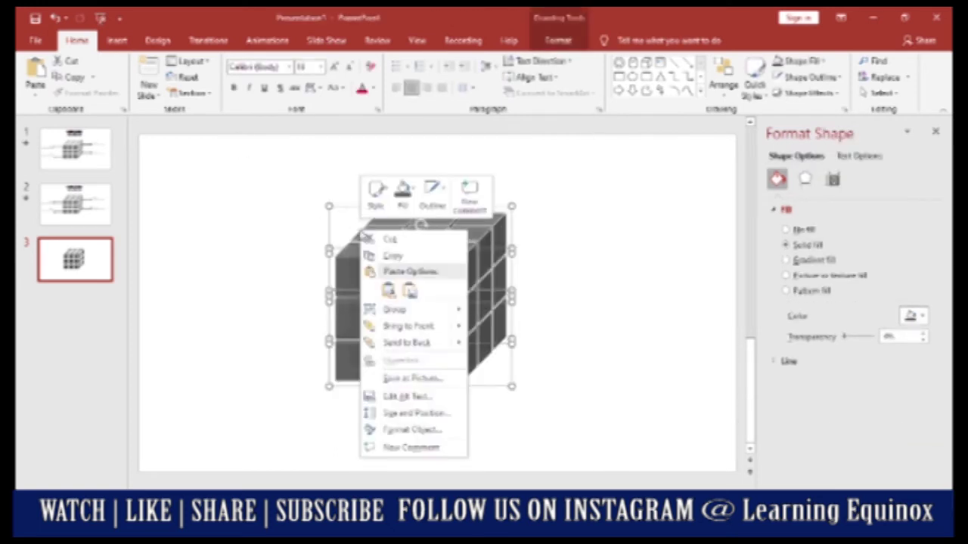
mouse_move(412, 311)
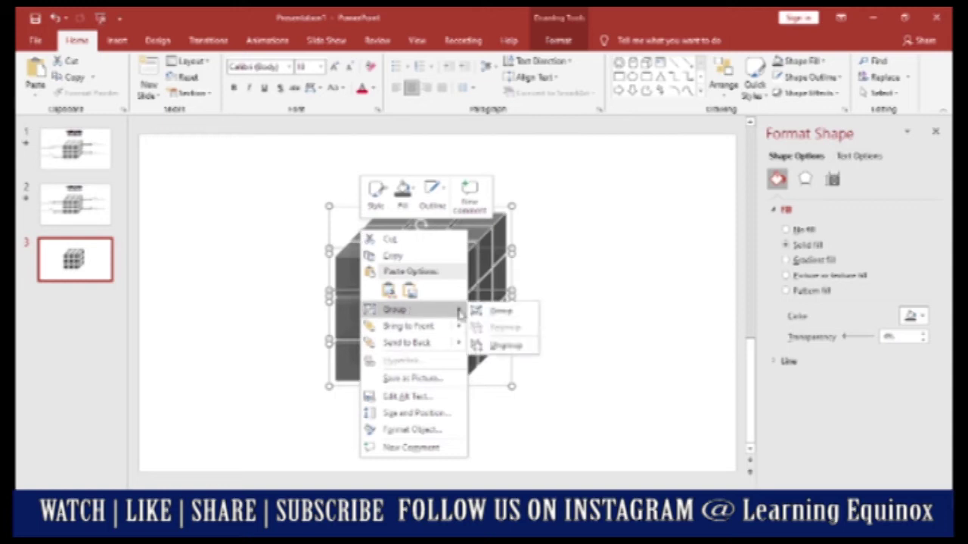
left_click(501, 347)
left_click(620, 371)
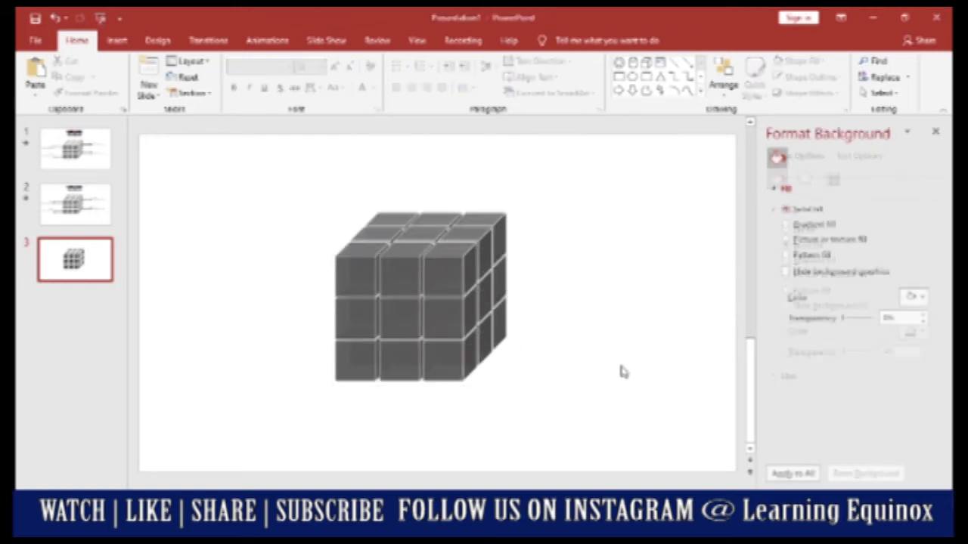
left_click_drag(390, 333, 249, 169)
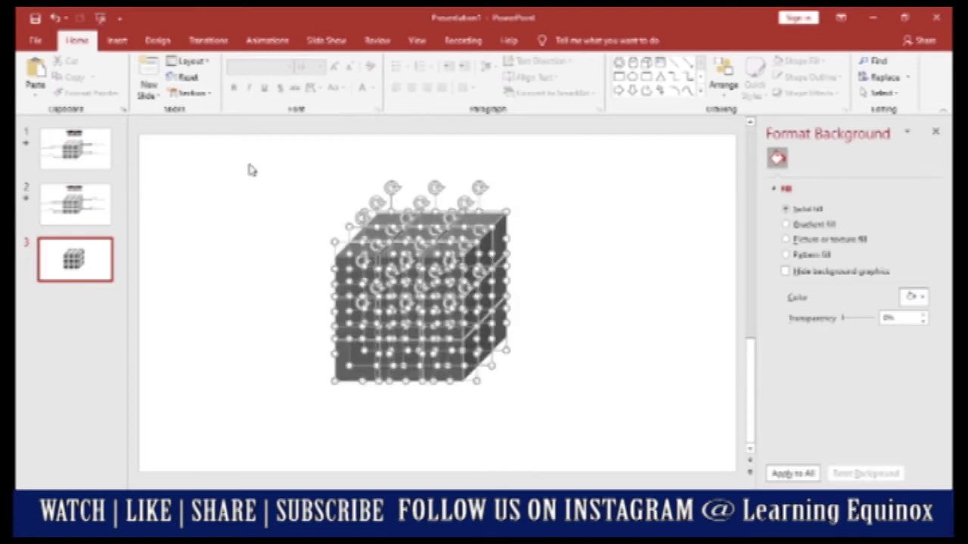
right_click(342, 332)
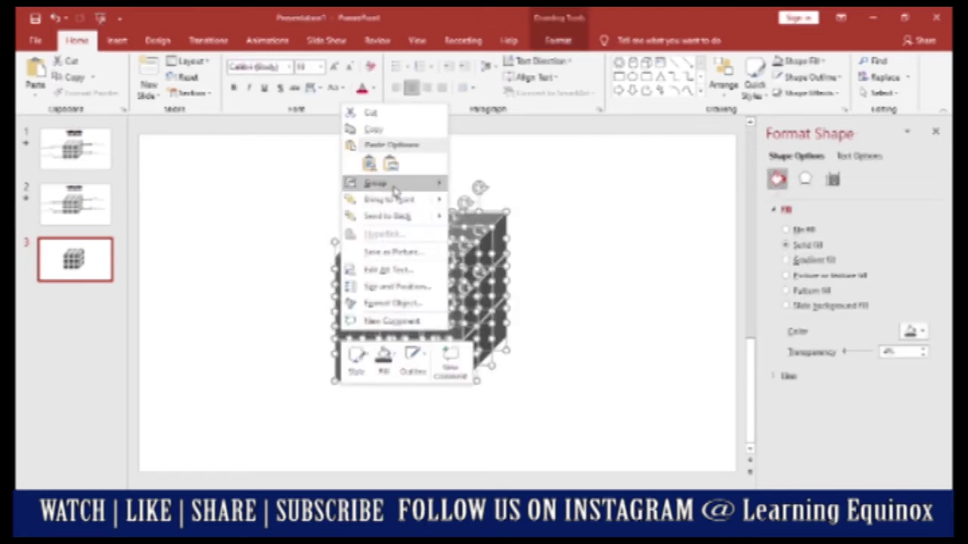
key("Escape")
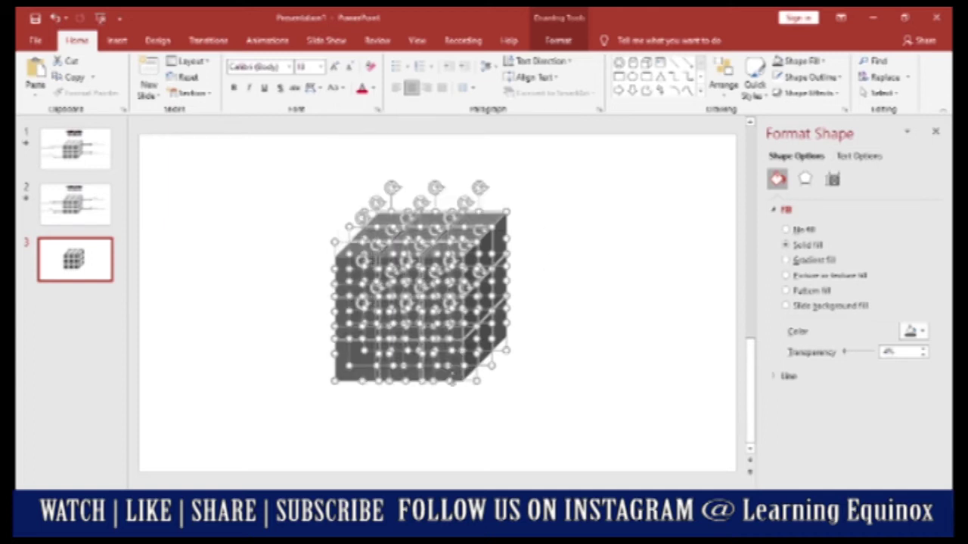
left_click(603, 400)
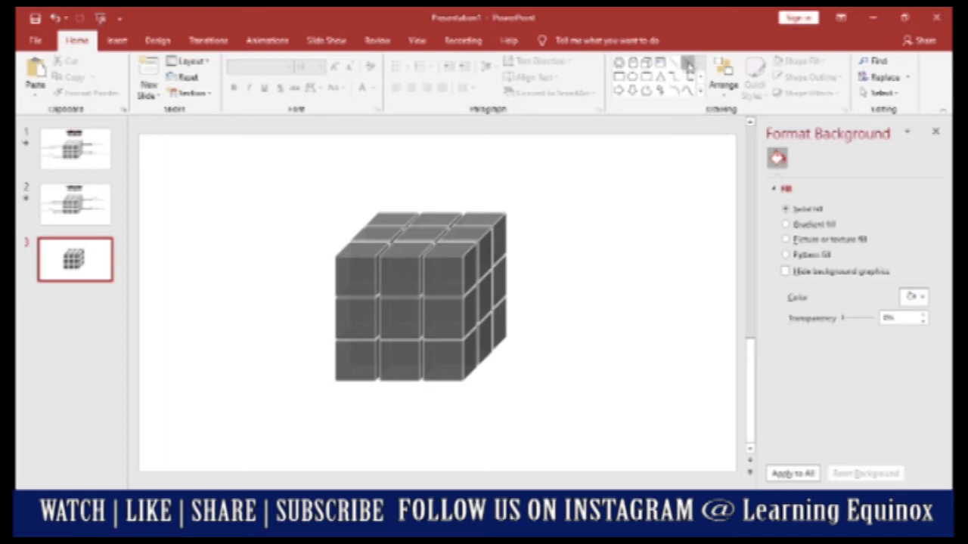
- Draw a line and move it to extend right from the cube's top row
left_click(689, 65)
left_click_drag(485, 254, 479, 294)
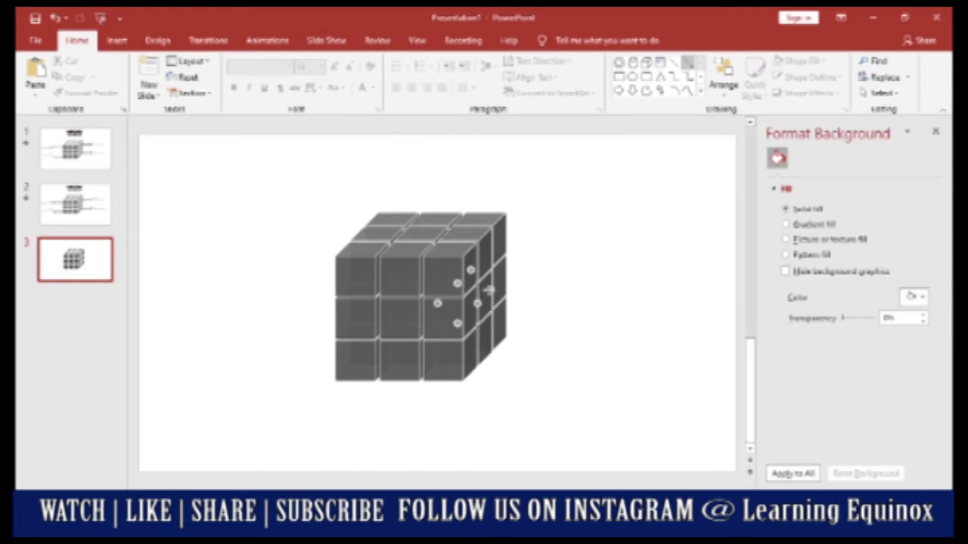
mouse_move(486, 260)
left_mouse_down()
mouse_move(520, 294)
mouse_move(553, 270)
mouse_move(557, 250)
mouse_move(589, 254)
left_mouse_up()
- Make the line 2¼ pt thick and black
left_click(406, 77)
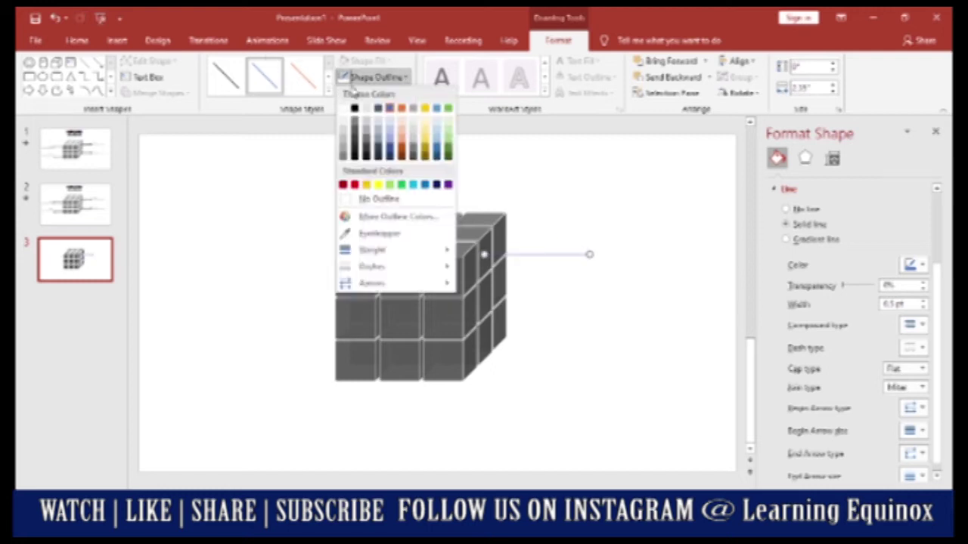
mouse_move(374, 251)
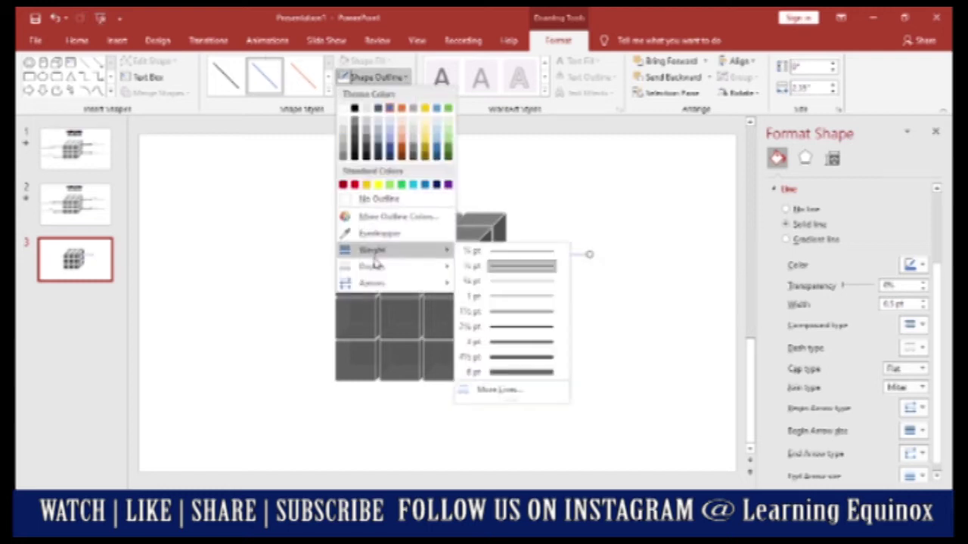
left_click(512, 326)
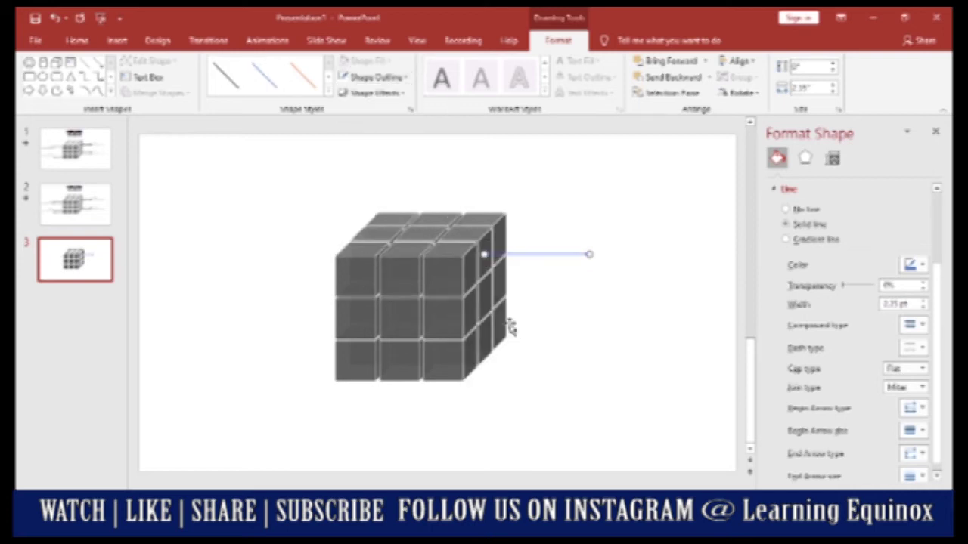
left_click(406, 77)
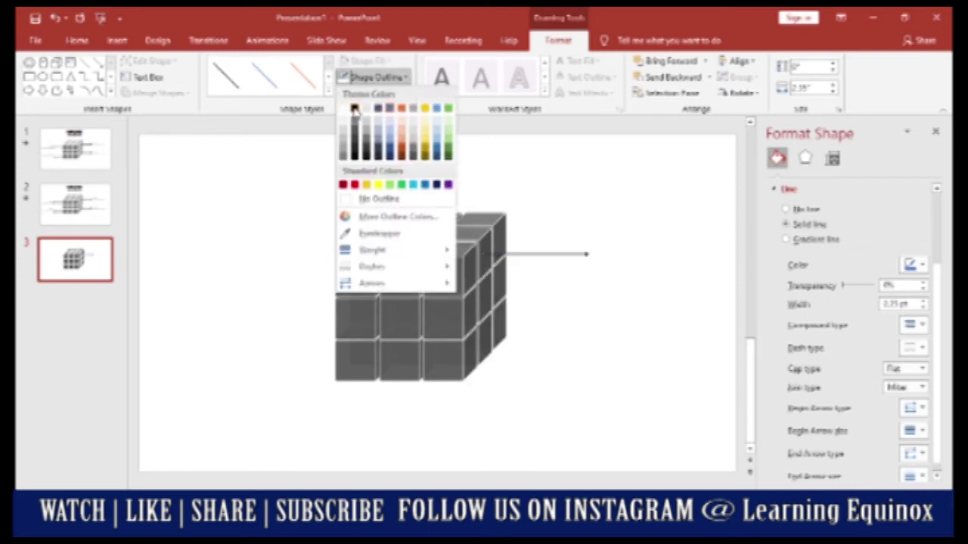
left_click(358, 113)
left_click(643, 310)
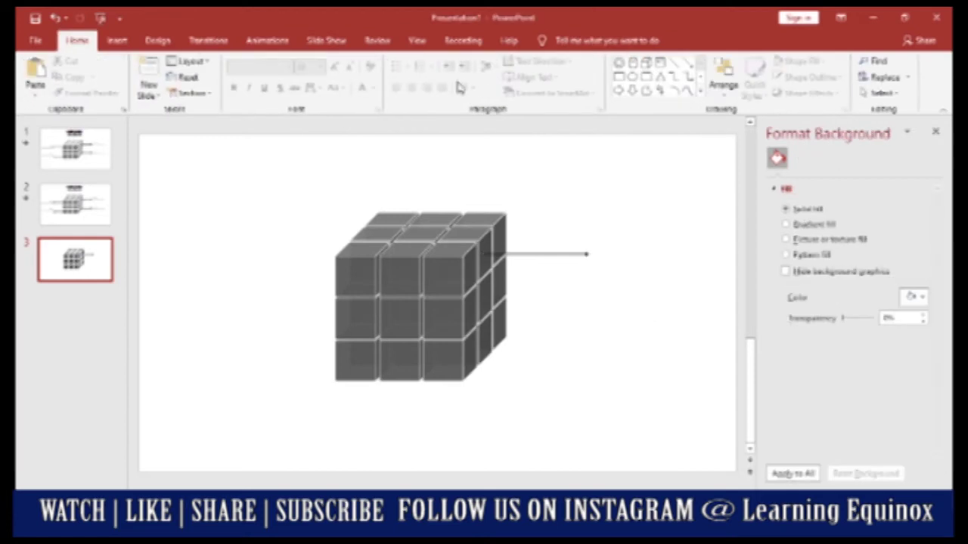
- Add a bold text box reading 'Point 1 Type your text here' at the line's end
left_click(598, 252)
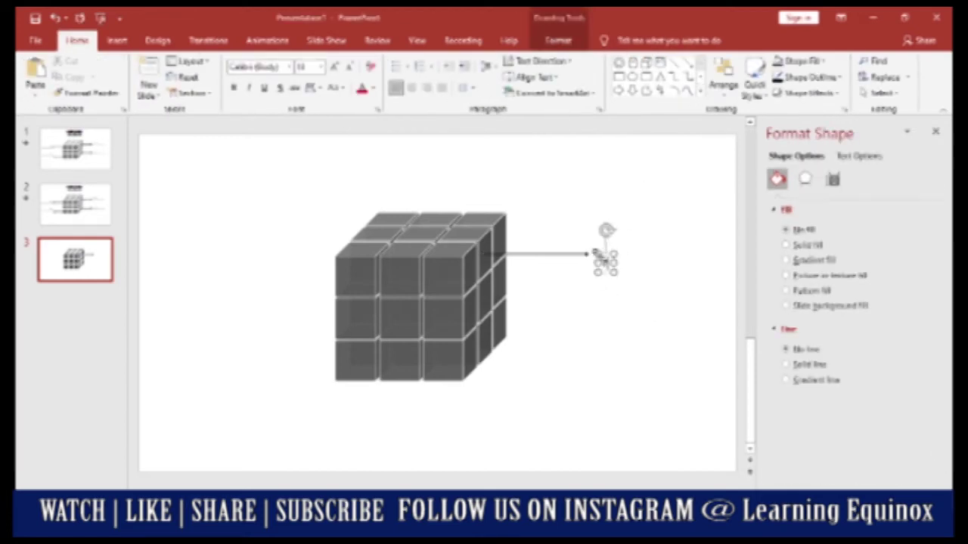
type("Point 1 ")
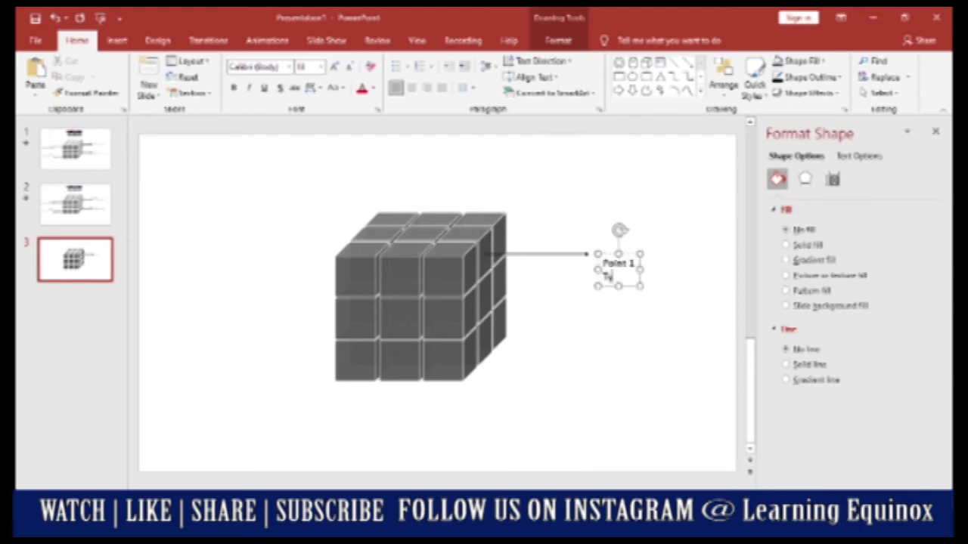
type("Type your text")
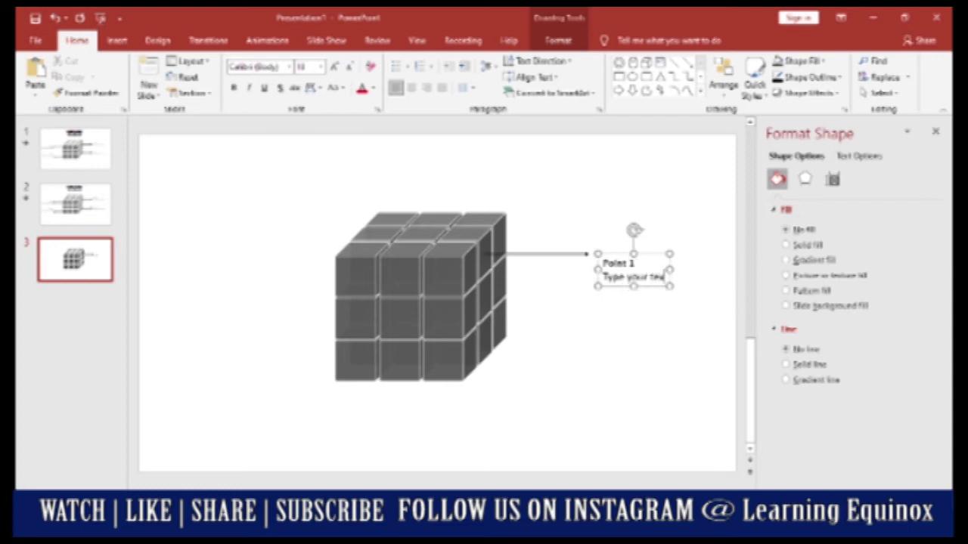
type(" here")
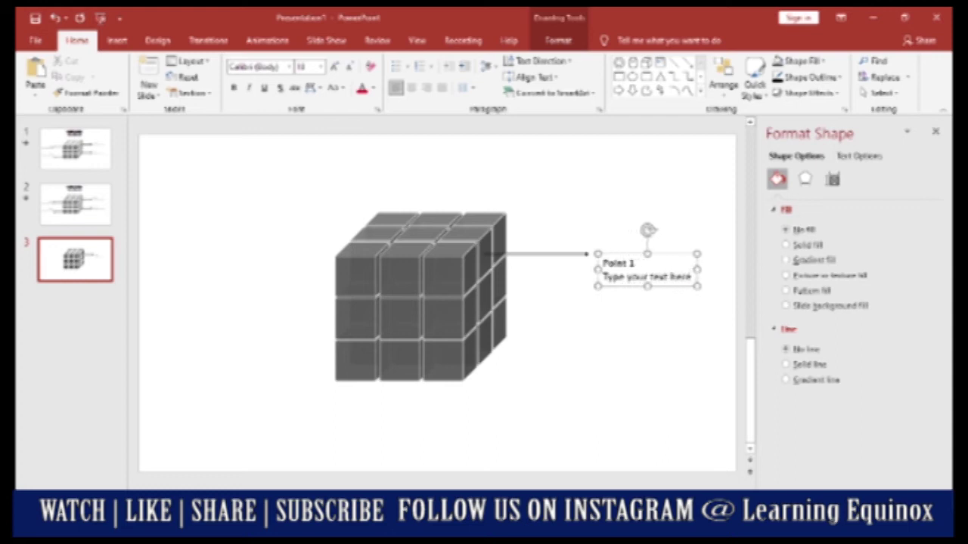
key("ctrl+a")
key("ctrl+b")
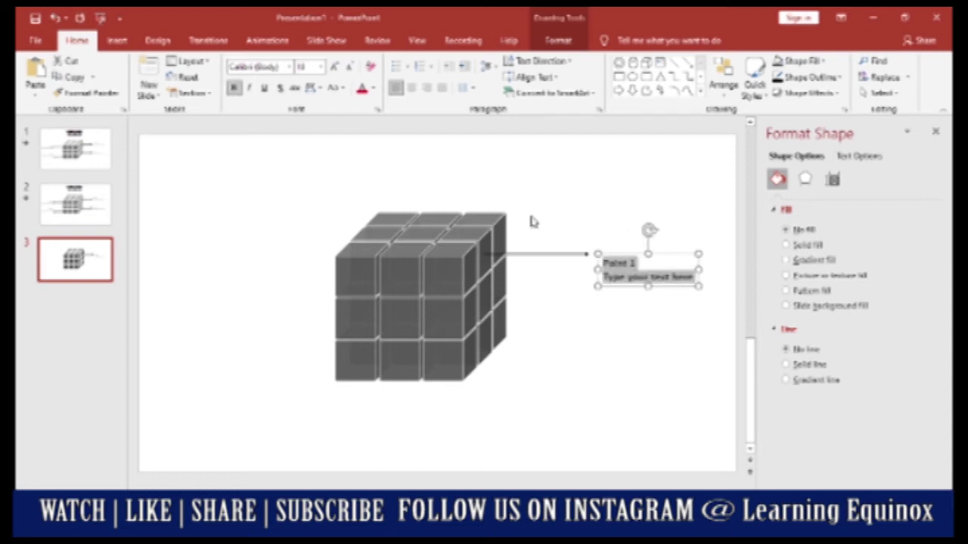
- Set the label font to Adobe Gothic Std B, adjust its size, and align it with the line's end
left_click(289, 66)
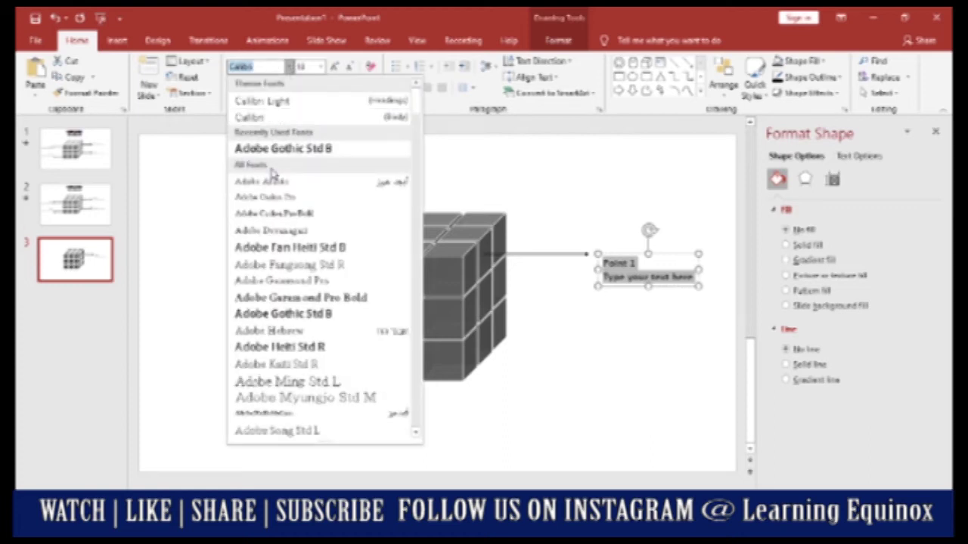
left_click(274, 151)
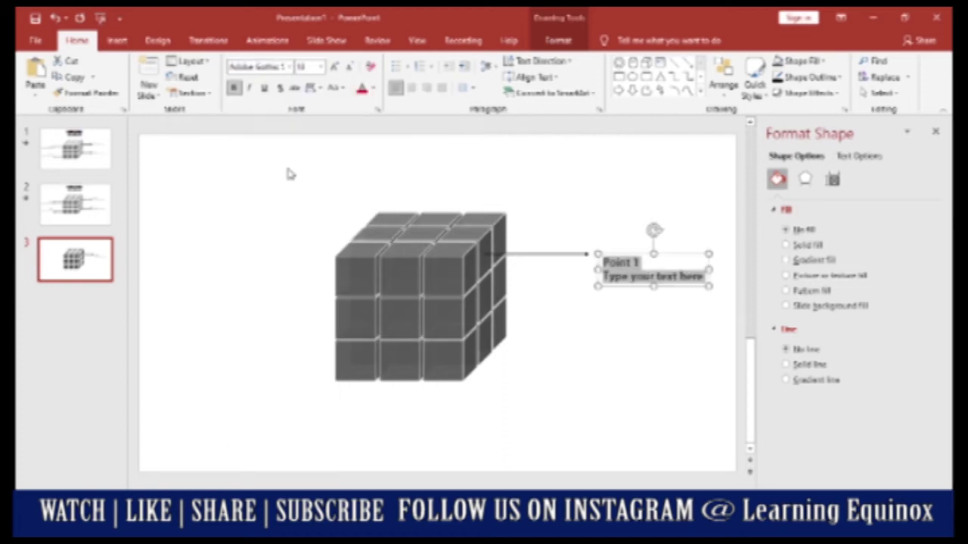
left_click(334, 68)
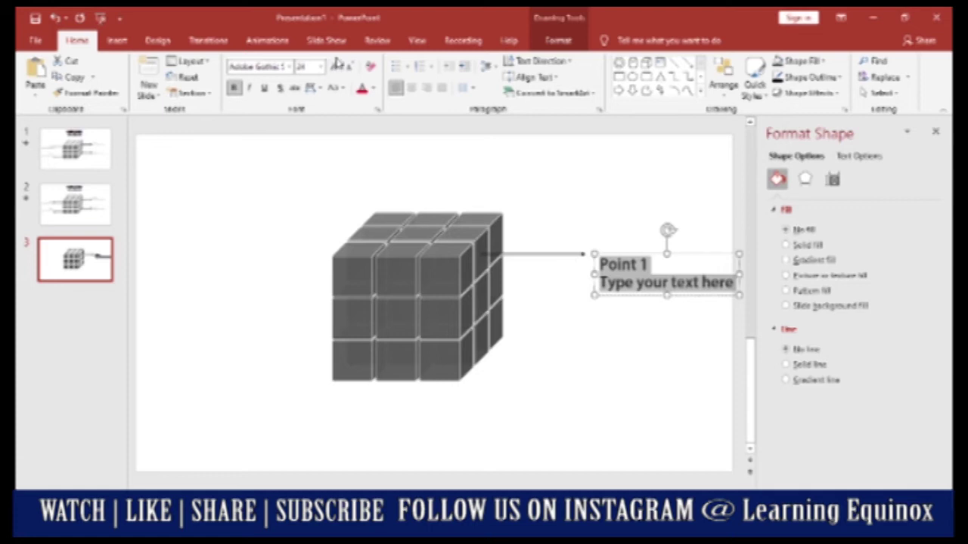
left_click(349, 68)
left_click(348, 68)
left_click(348, 68)
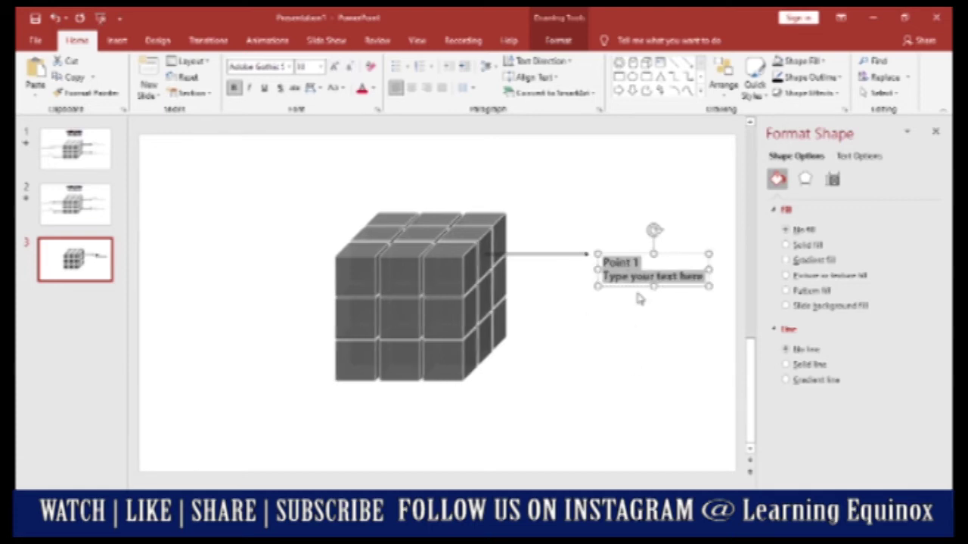
left_click_drag(611, 250, 602, 250)
type("LEARNING EQUINOX")
key("ctrl+z")
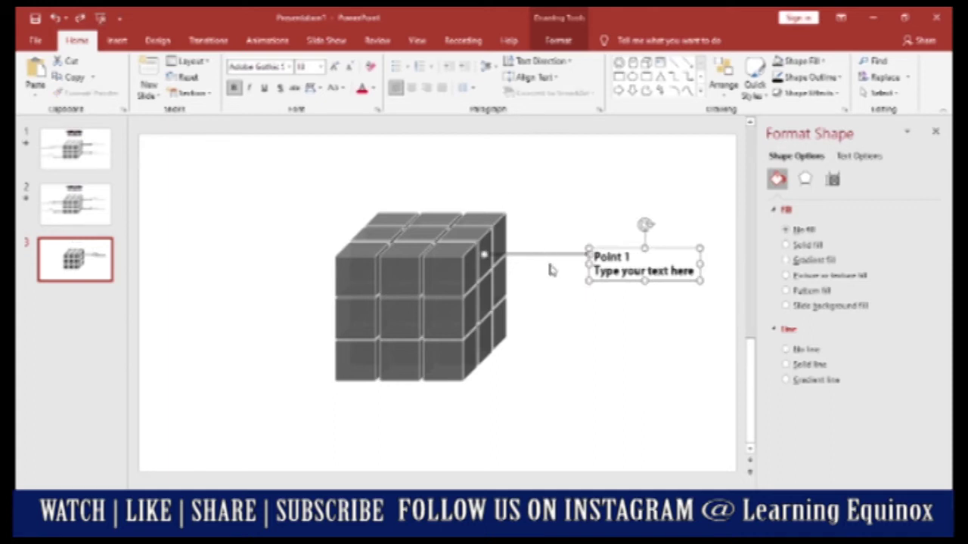
- Duplicate the Point 1 callout down to the cube's bottom row and relabel it Point 3
key("ctrl+d")
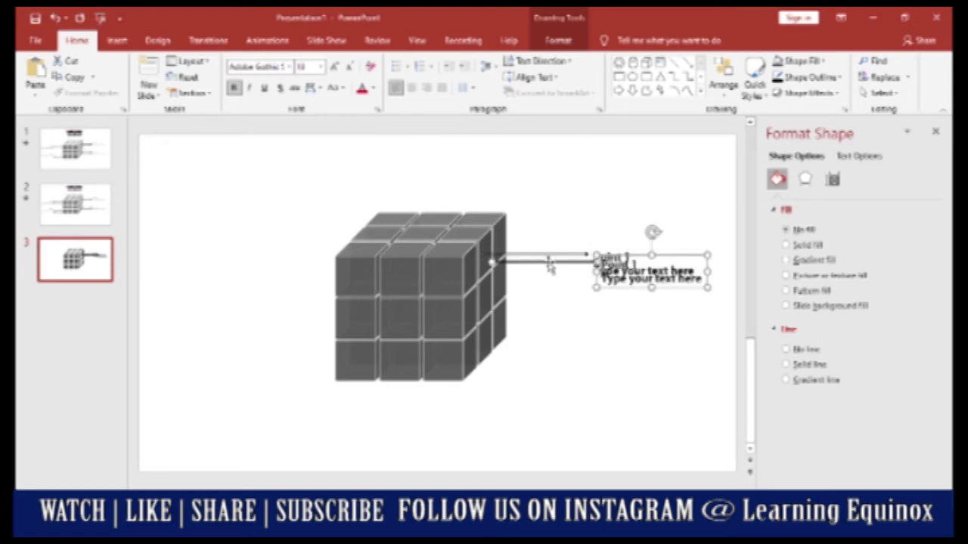
left_click_drag(548, 263, 542, 336)
left_click(632, 340)
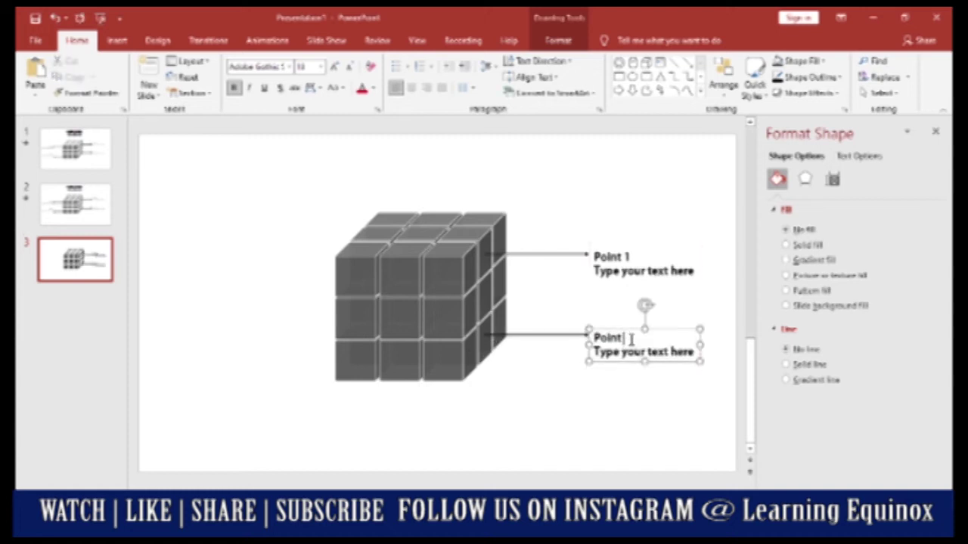
left_click(583, 404)
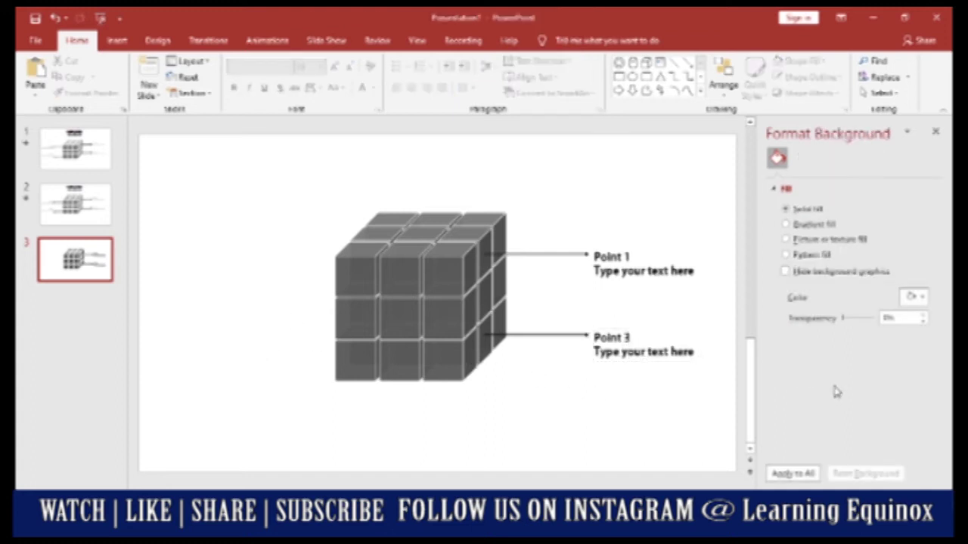
- Duplicate the Point 3 label and line, placing the copy left of the cube
left_click_drag(716, 397, 476, 303)
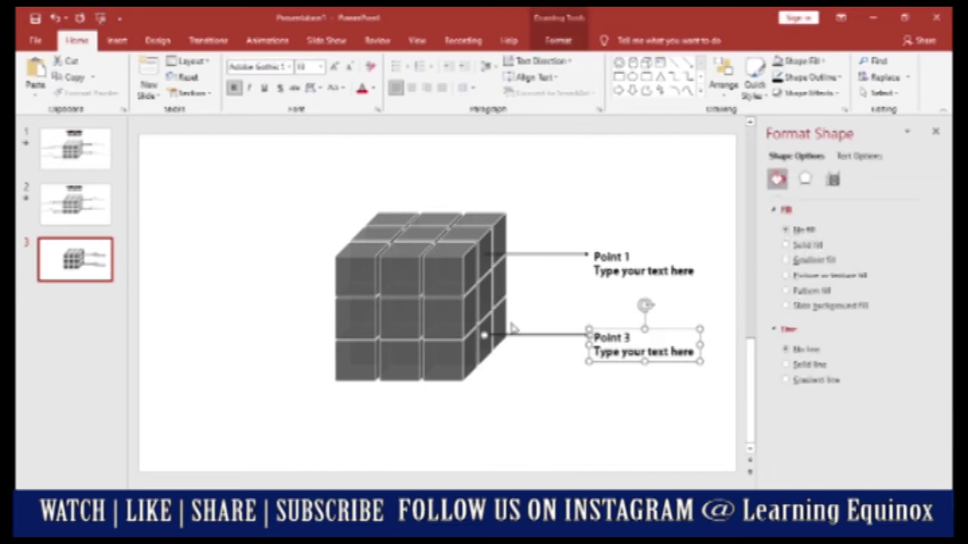
key("ctrl+d")
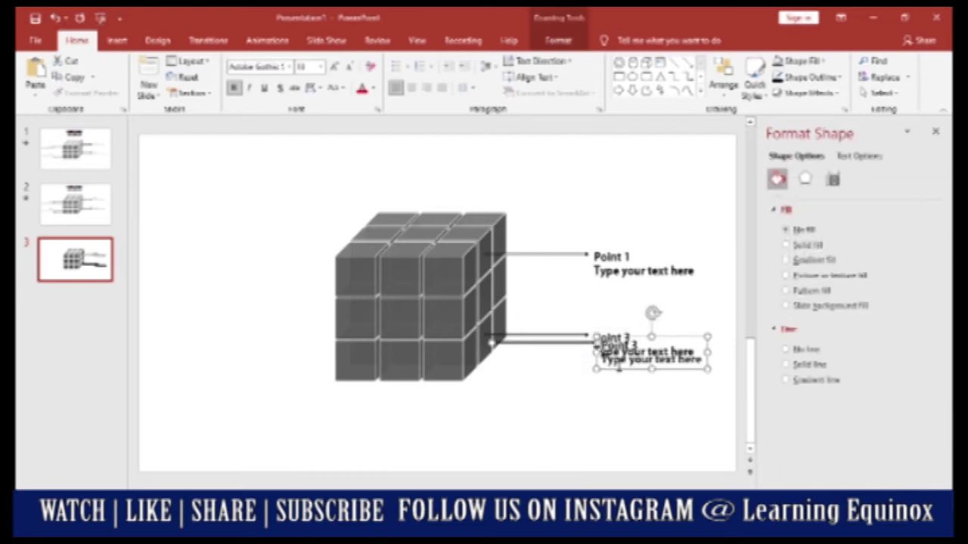
left_click_drag(566, 341, 189, 264)
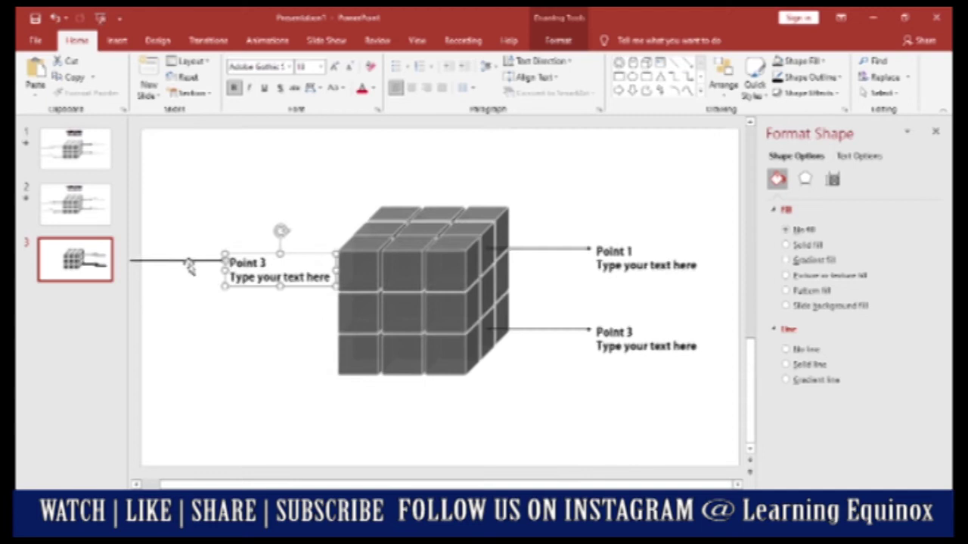
- Move the left callout's line toward the cube's top left and shift its label further left
left_click(191, 304)
left_click(199, 261)
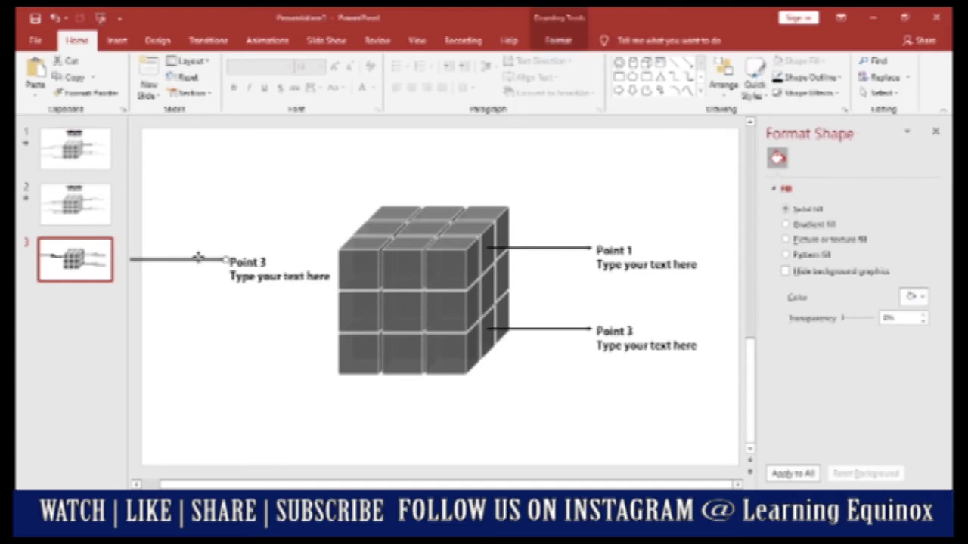
left_click_drag(151, 261, 342, 233)
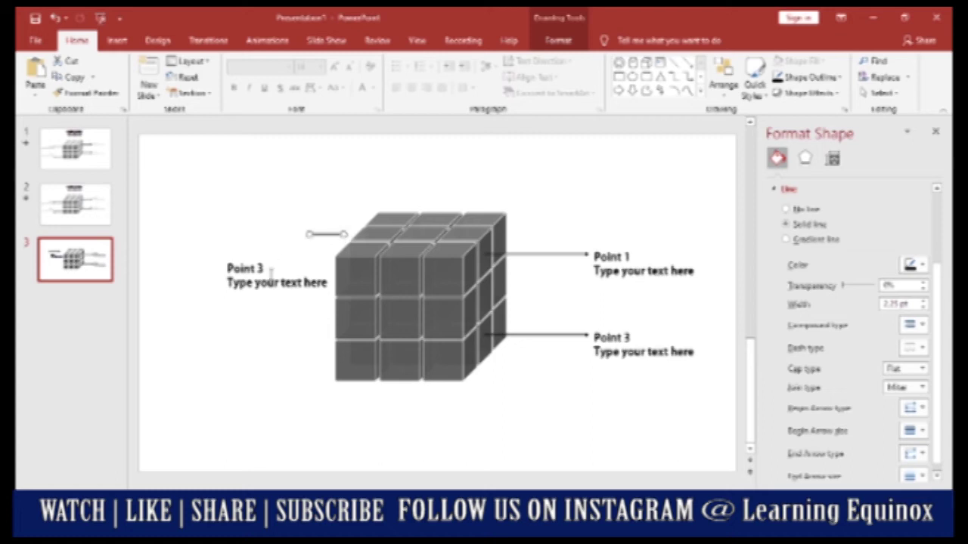
left_click(236, 260)
left_click_drag(236, 257, 188, 249)
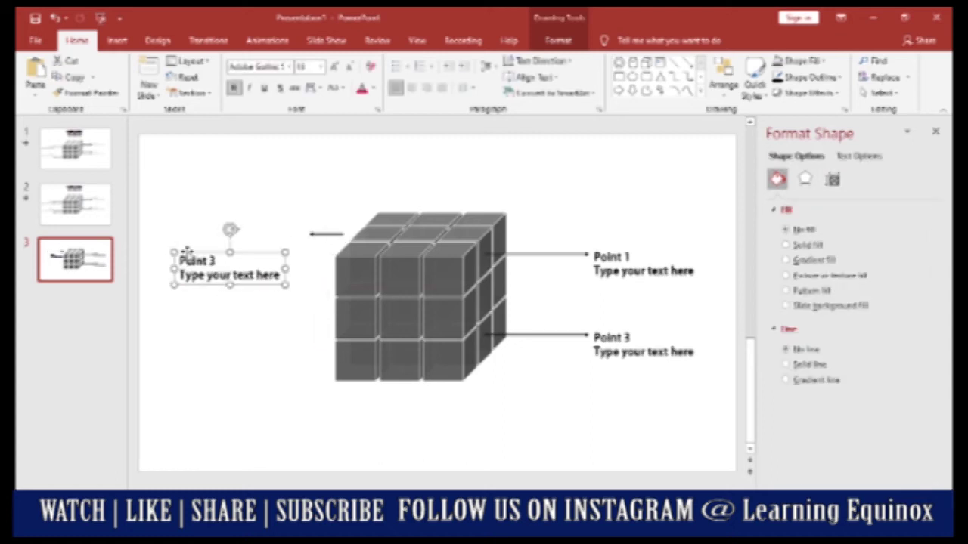
- Set the short arrow beside the label, extend it leftward, and sit the label just above it
left_click(320, 233)
left_click_drag(320, 233, 248, 277)
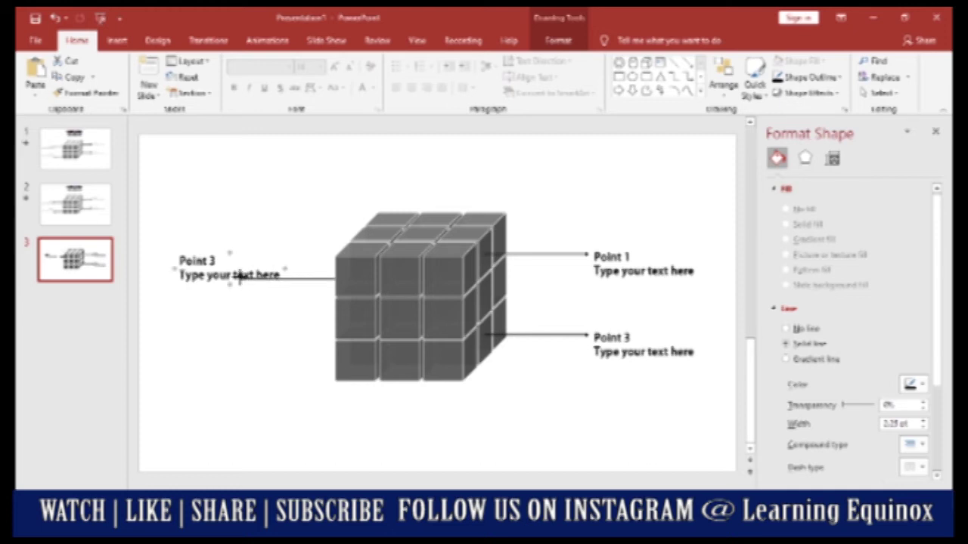
left_click_drag(239, 277, 237, 278)
left_click(206, 276)
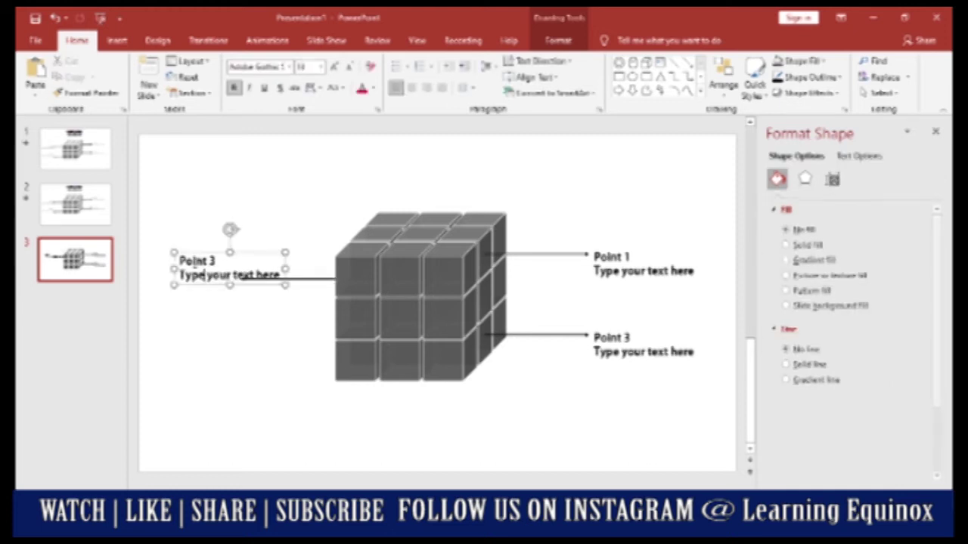
left_click_drag(190, 249, 205, 241)
- Rename the left label to Point 2 and right-align its text
left_click(231, 252)
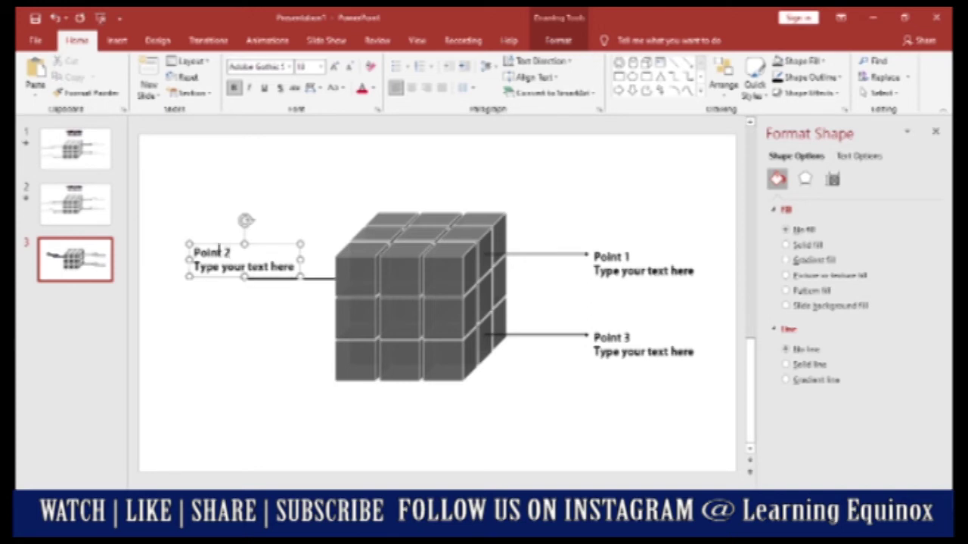
left_click(207, 242)
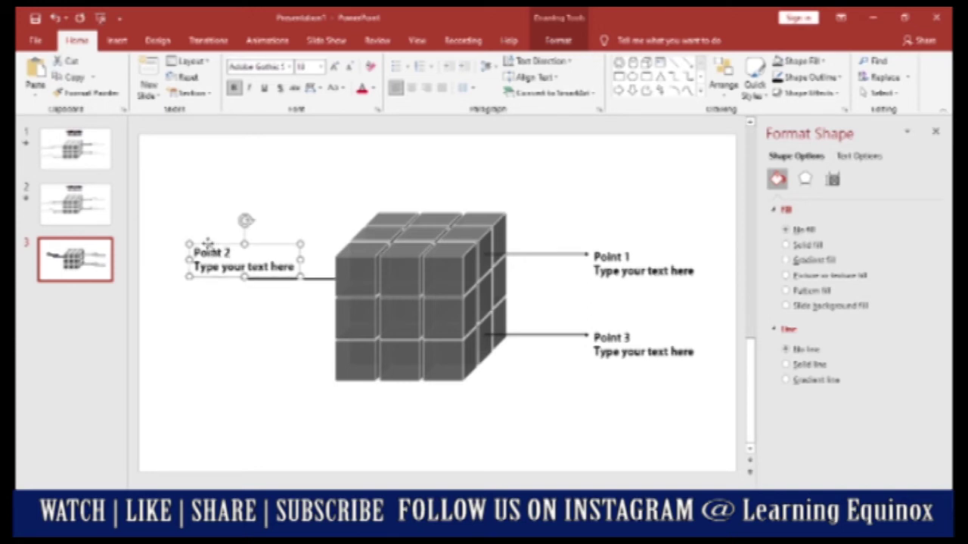
left_click(428, 92)
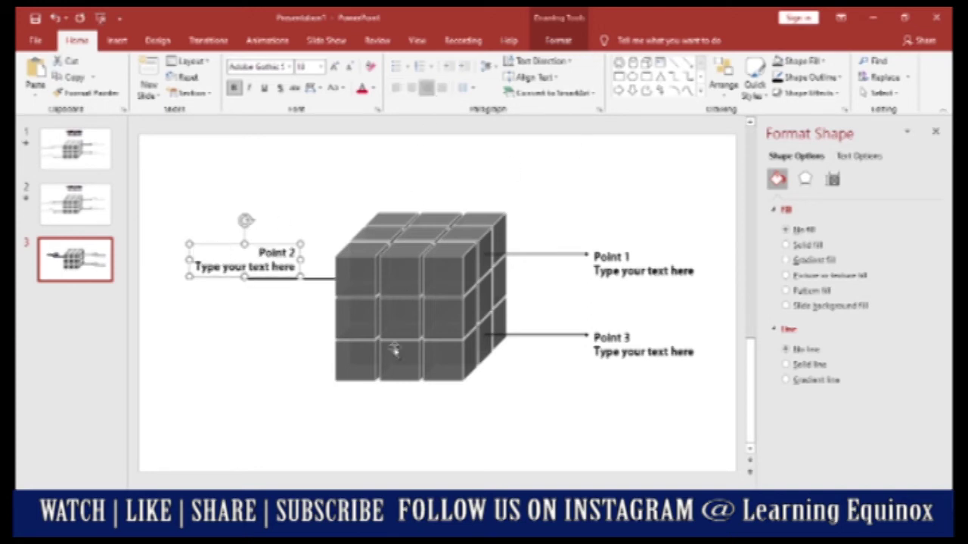
left_click(217, 233)
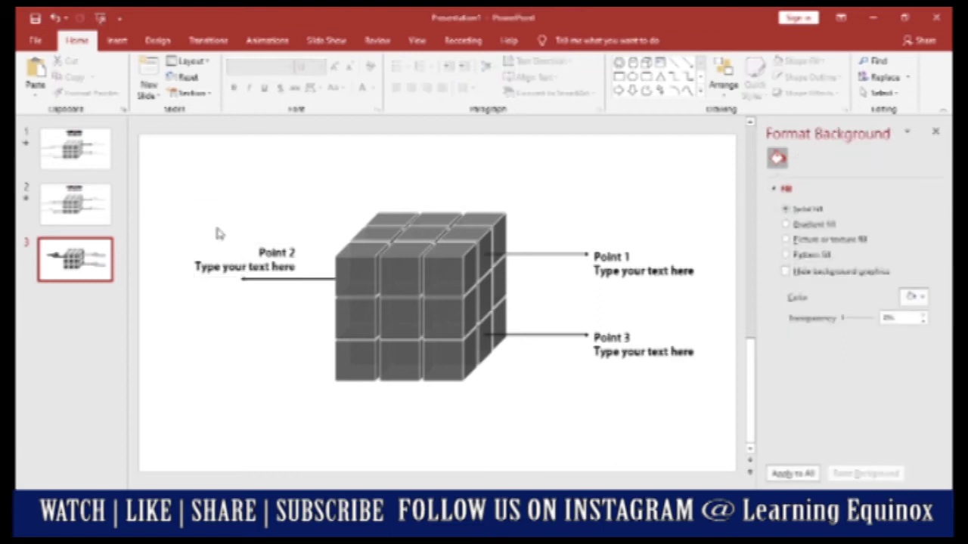
- Copy the Point 2 callout down beside the bottom row and change its text to Point 4
left_click(193, 276)
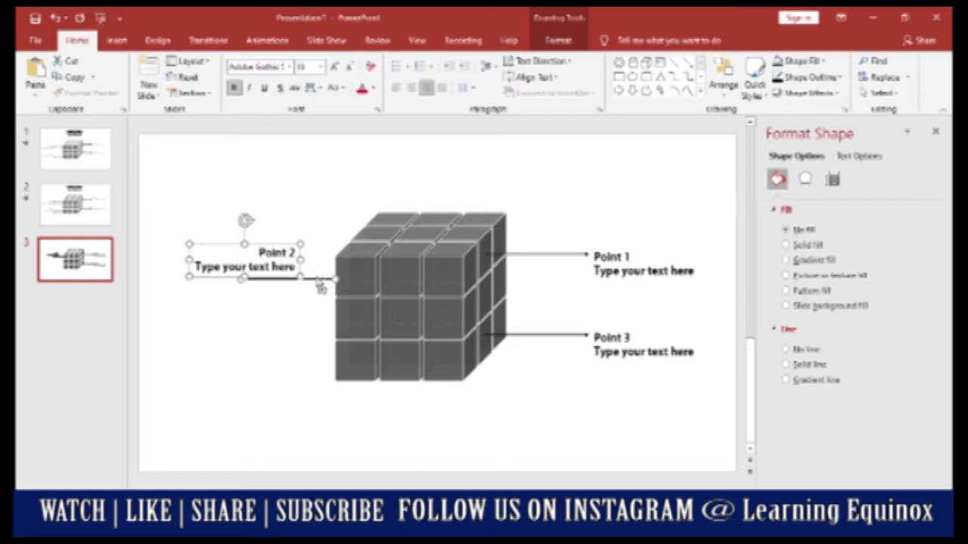
left_click_drag(321, 287, 304, 278)
left_click_drag(239, 255, 228, 323)
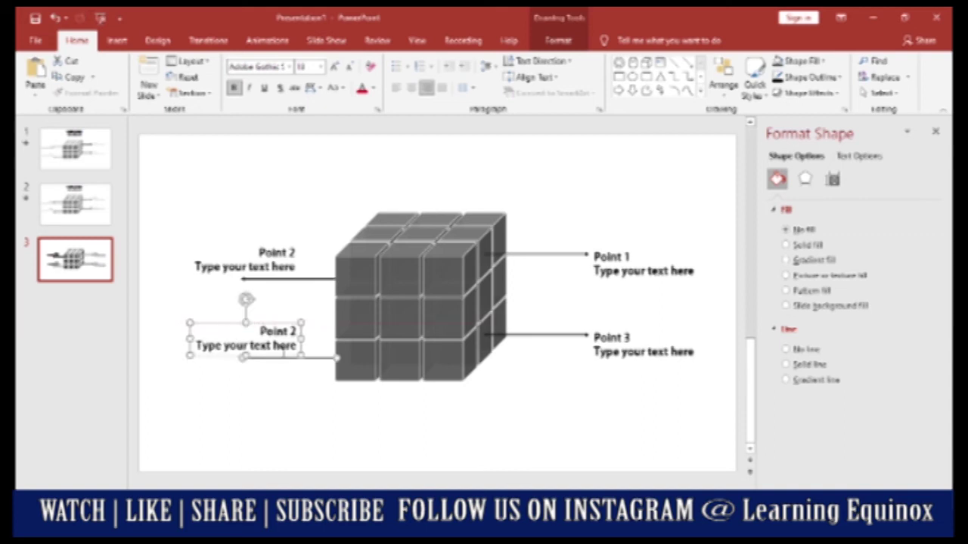
left_click(296, 333)
key("BackSpace")
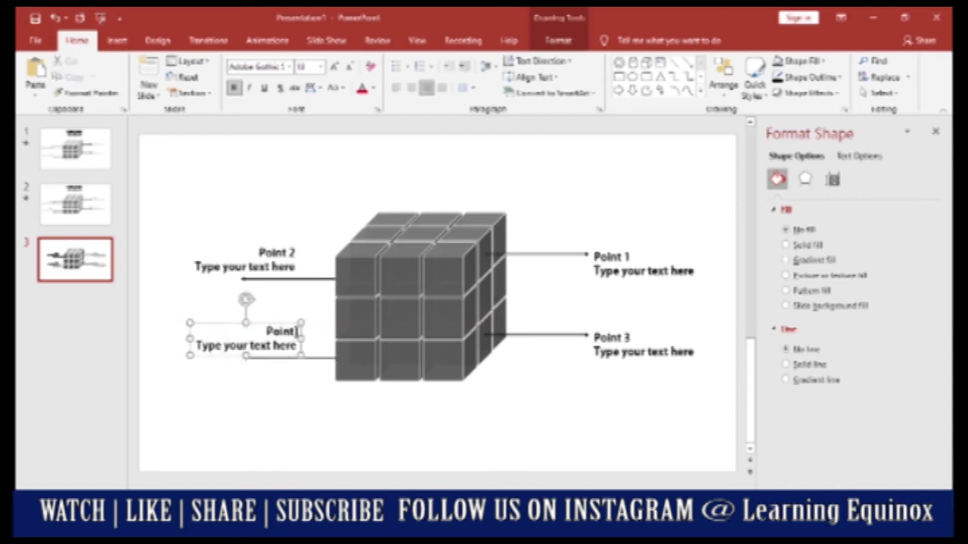
type("4")
left_click(519, 464)
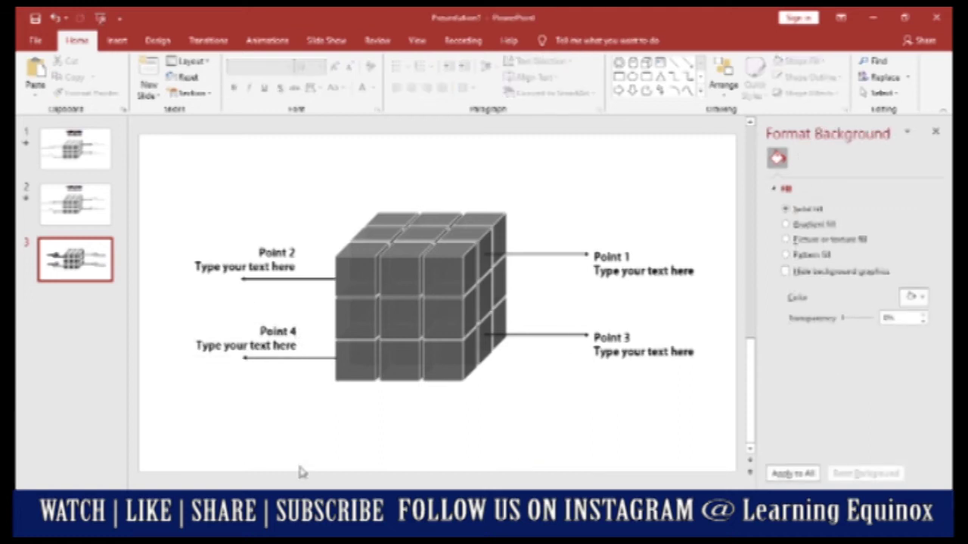
- Close Format Background, select the cube blocks, and give them a Zoom entrance instead of Swivel
left_click(934, 134)
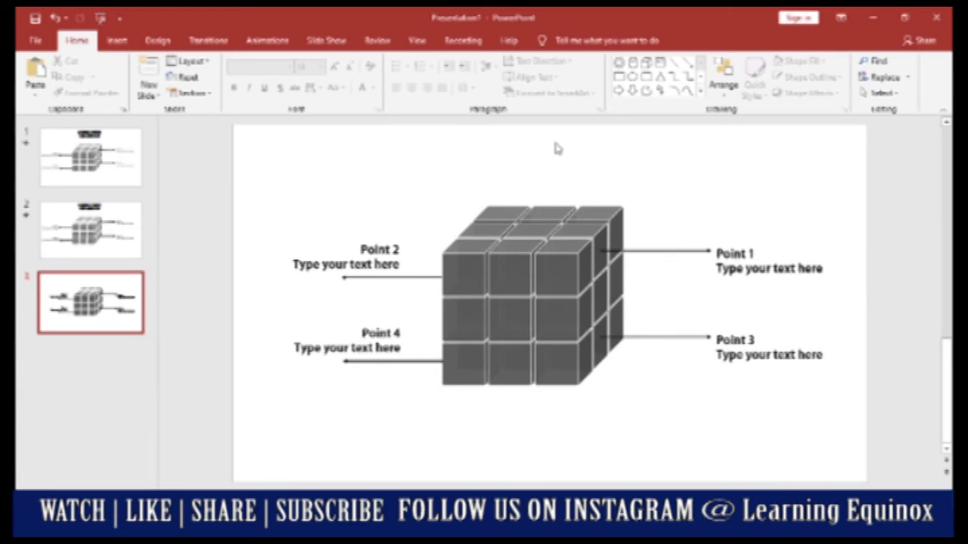
left_click(265, 39)
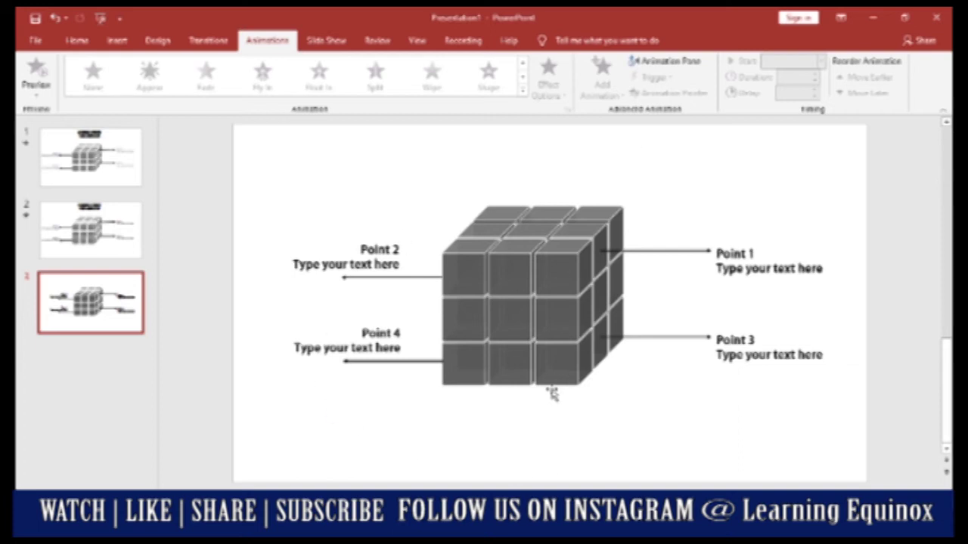
mouse_move(664, 427)
left_mouse_down()
mouse_move(428, 397)
mouse_move(390, 149)
left_mouse_up()
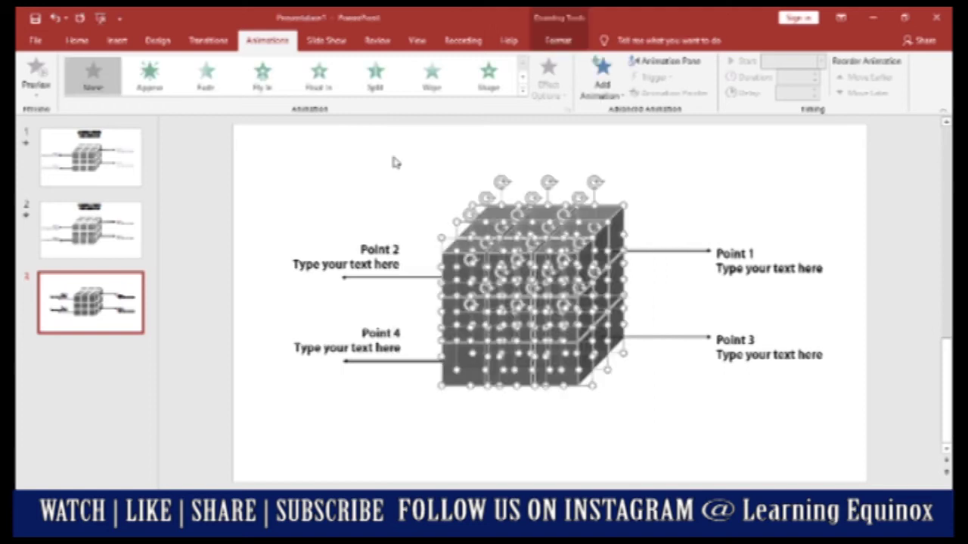
left_click(521, 90)
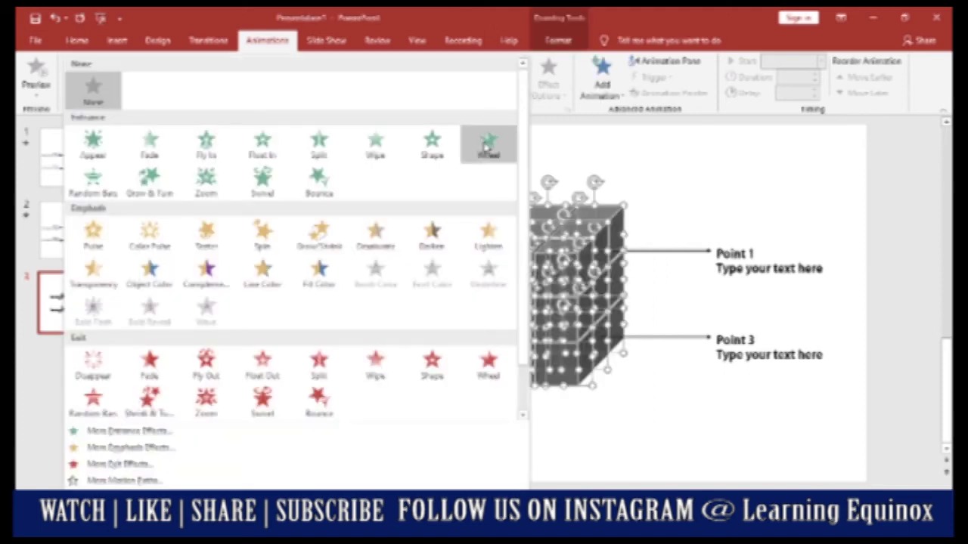
left_click(254, 186)
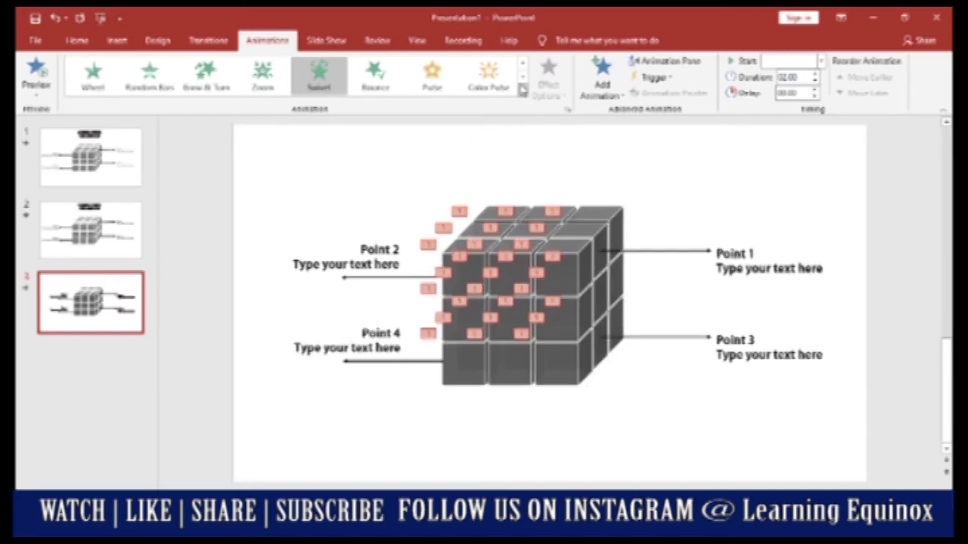
left_click(263, 81)
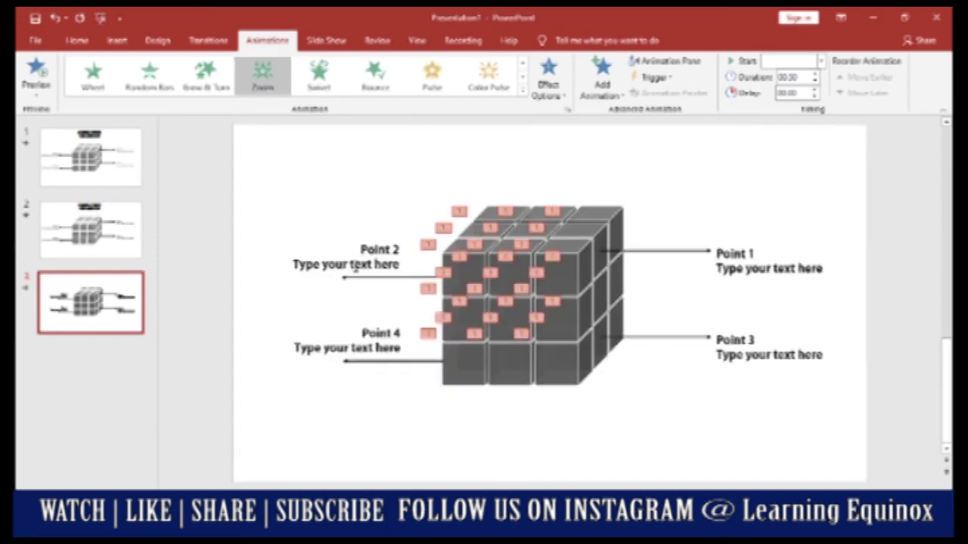
left_click(668, 437)
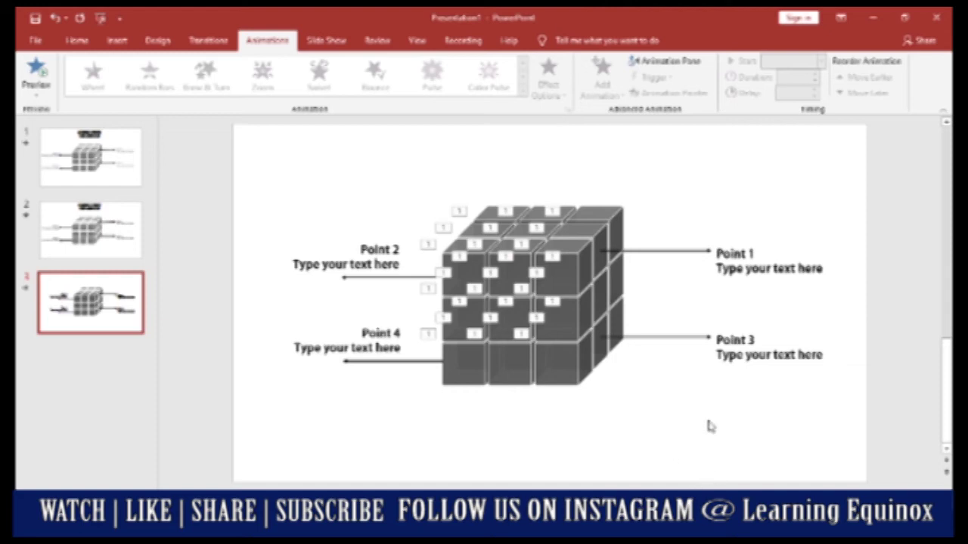
- Give the top right front cube block an Object Color emphasis that turns it red
left_click(681, 62)
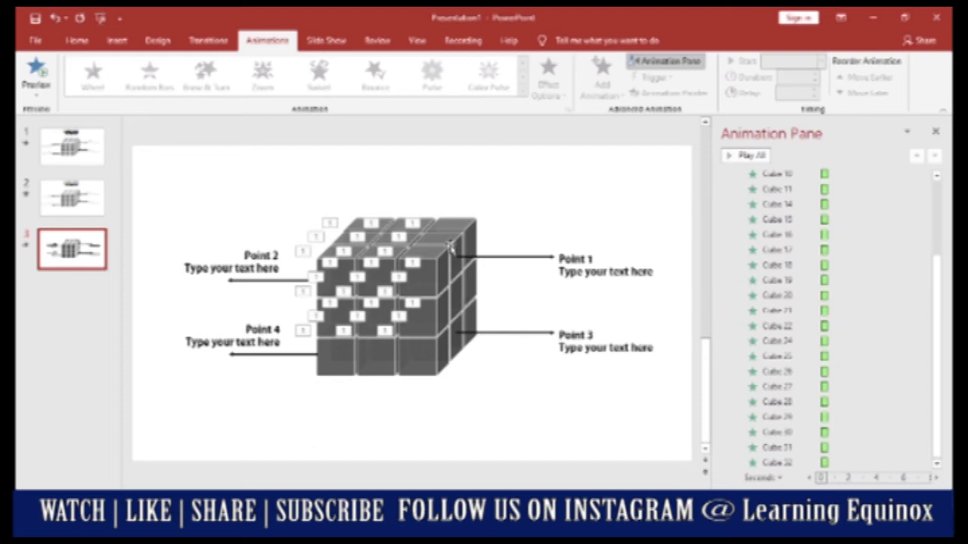
left_click(449, 243)
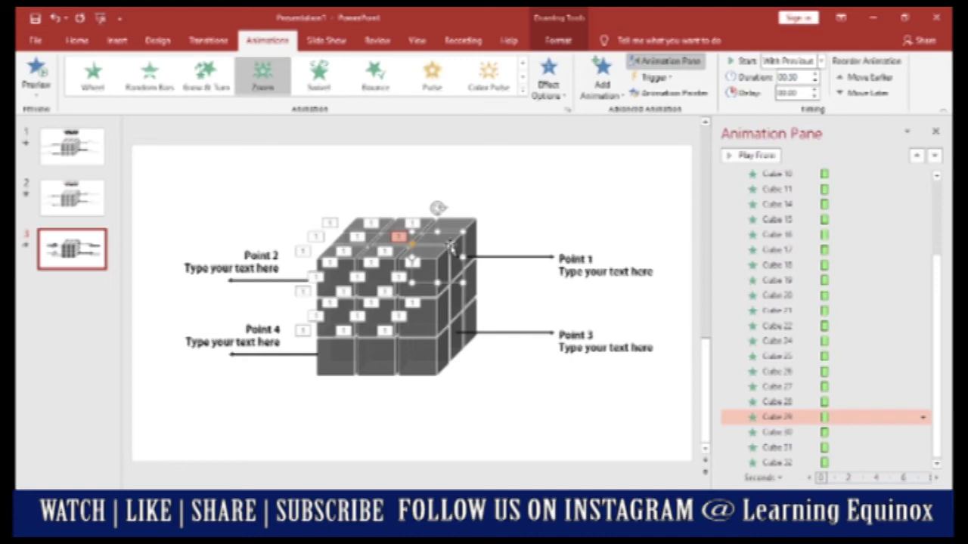
left_click(601, 89)
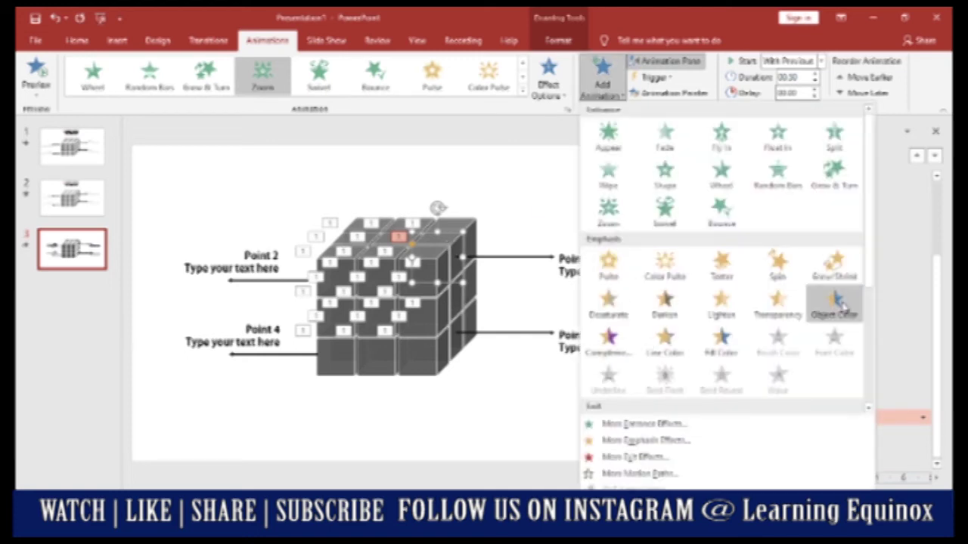
left_click(835, 305)
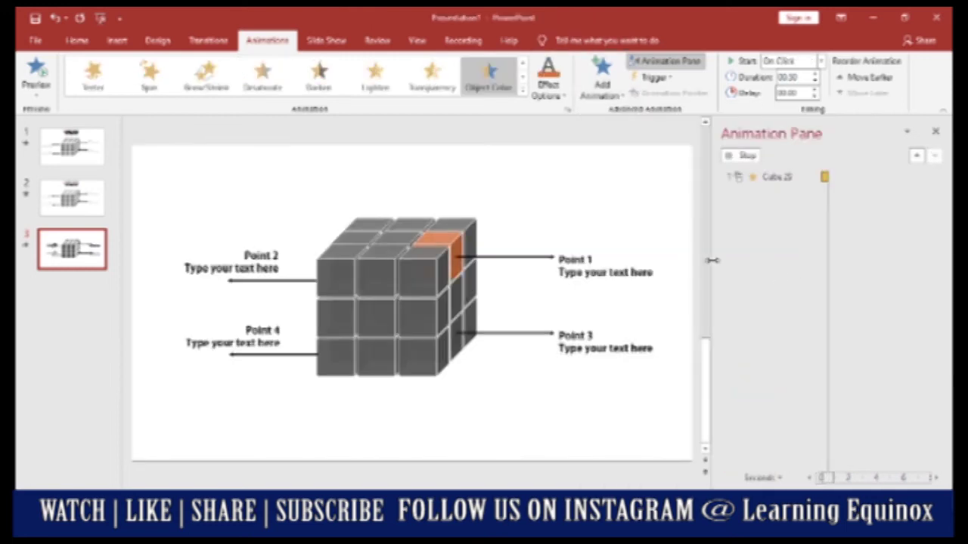
left_click(553, 95)
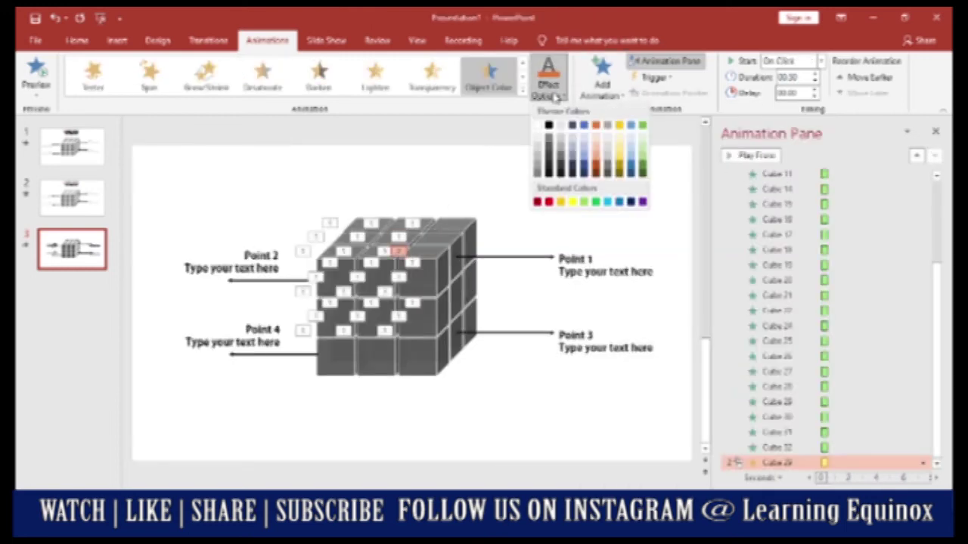
left_click(549, 203)
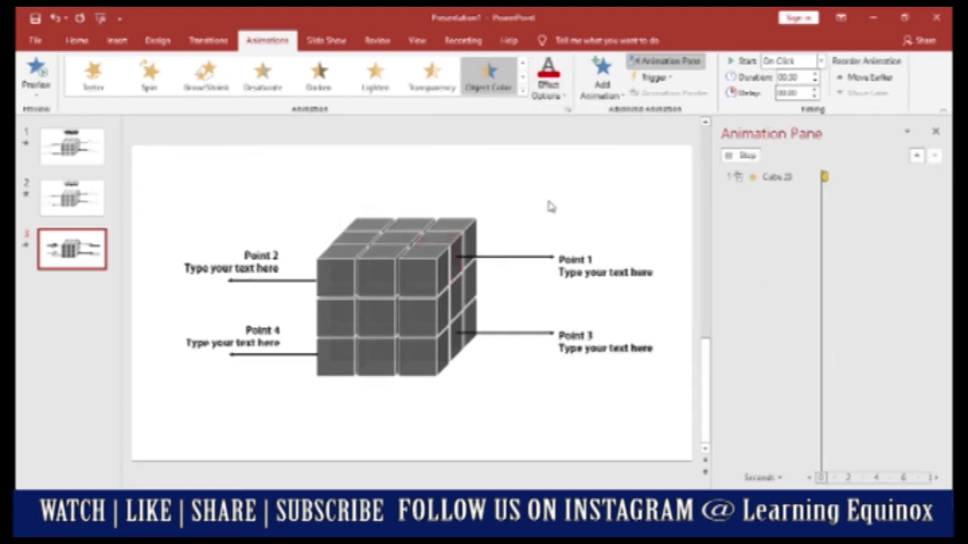
- Give the Point 1 arrow and label a Wipe From Left entrance starting With Previous
left_click(501, 258)
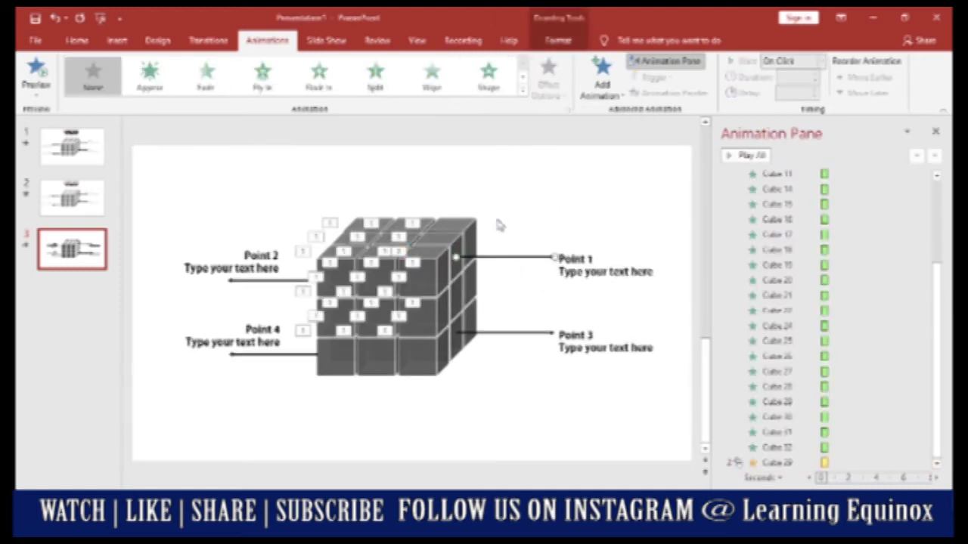
left_click(572, 265)
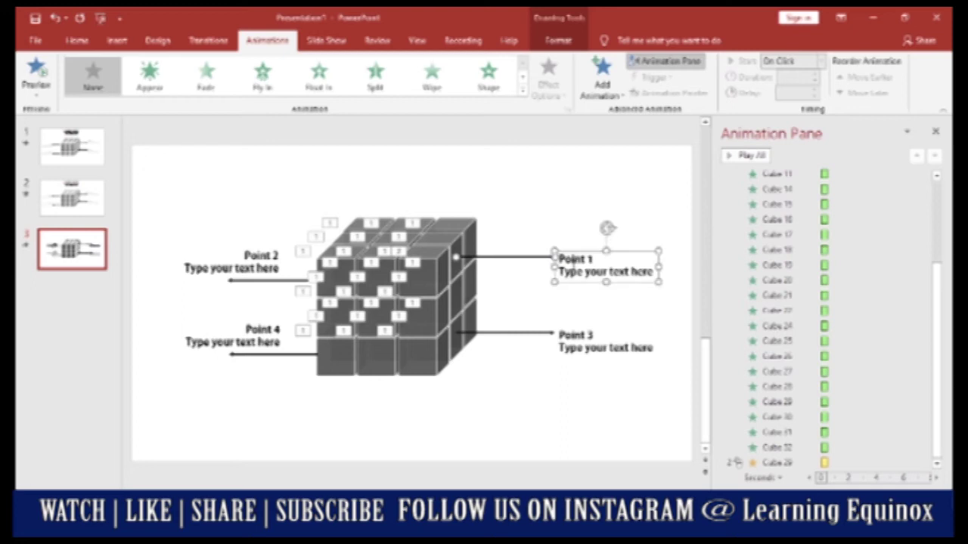
left_click(429, 87)
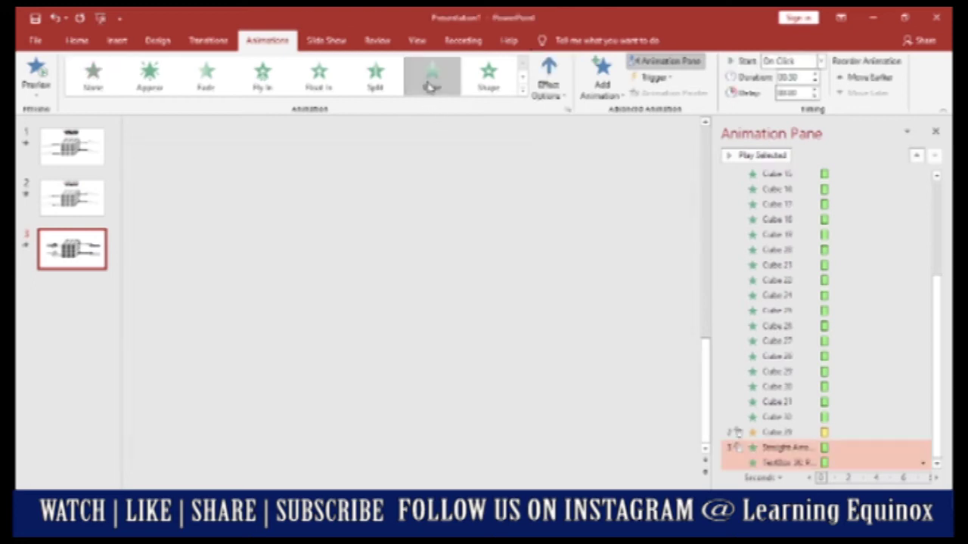
left_click(556, 94)
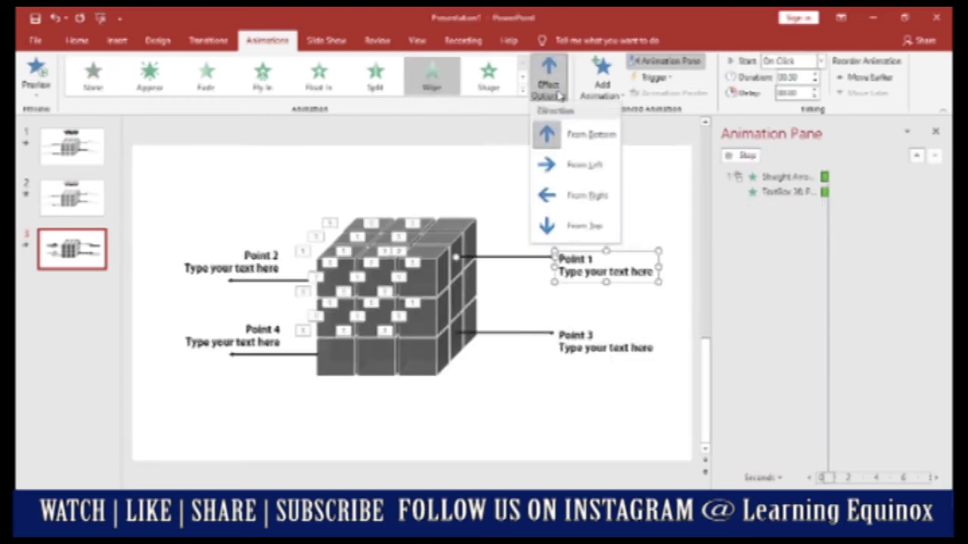
left_click(557, 164)
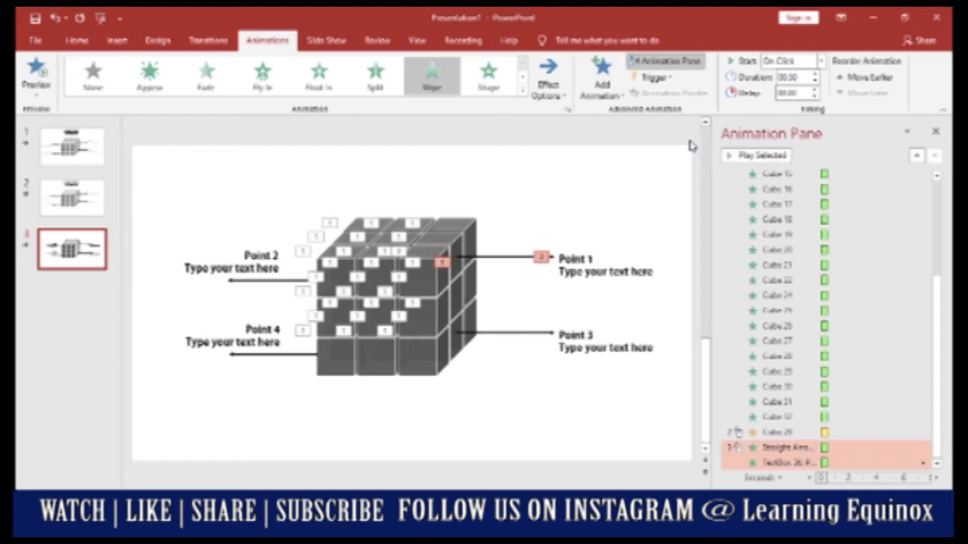
left_click(786, 61)
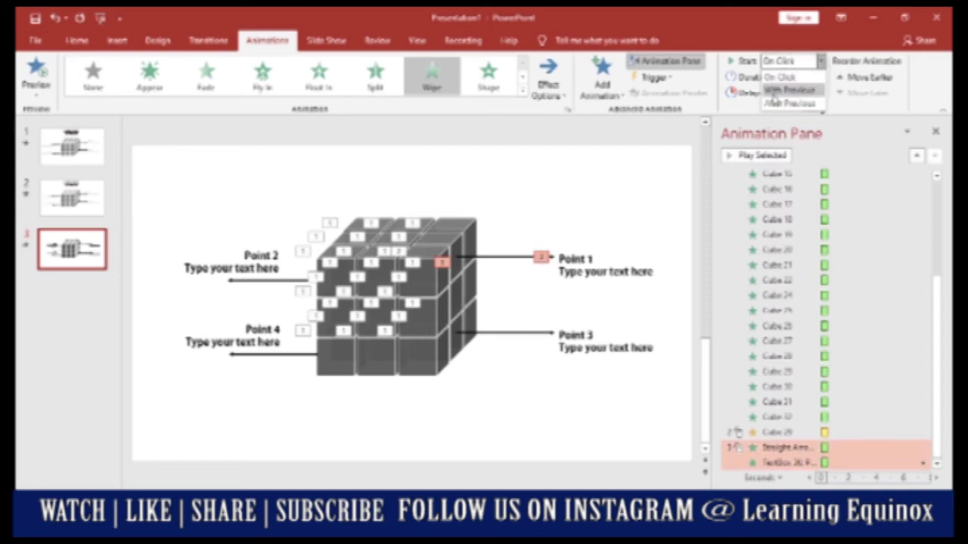
left_click(775, 90)
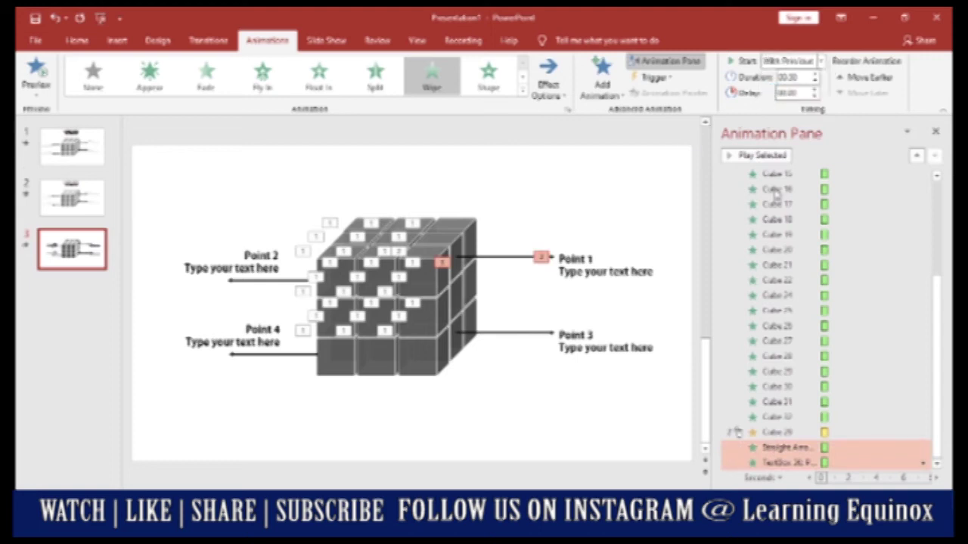
left_click(478, 427)
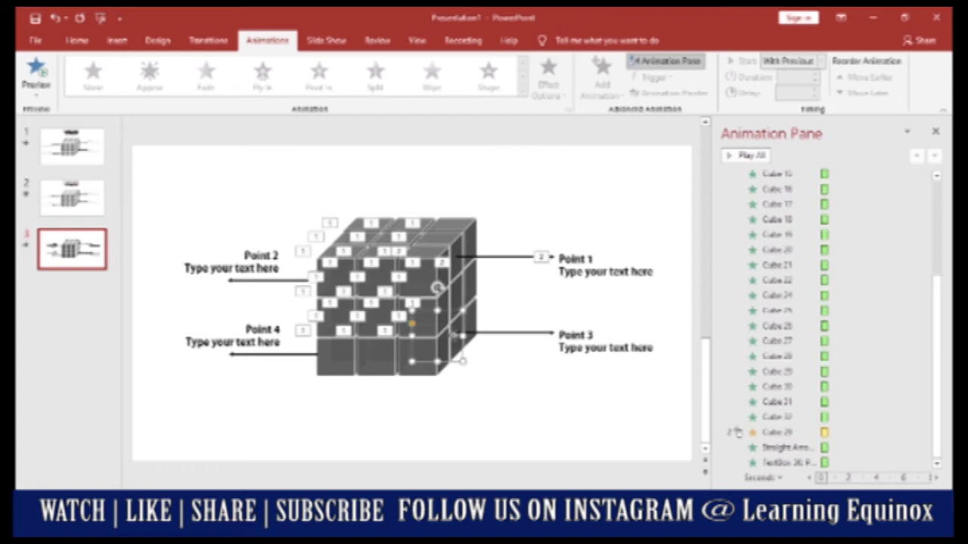
- Add an Object Color emphasis turning the cube beside the Point 3 arrow green
left_click(455, 340)
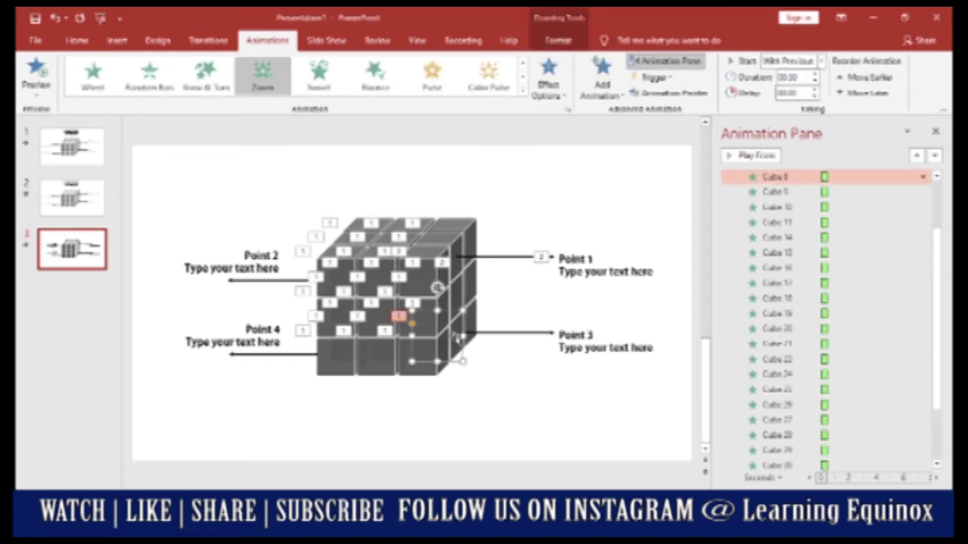
left_click(596, 95)
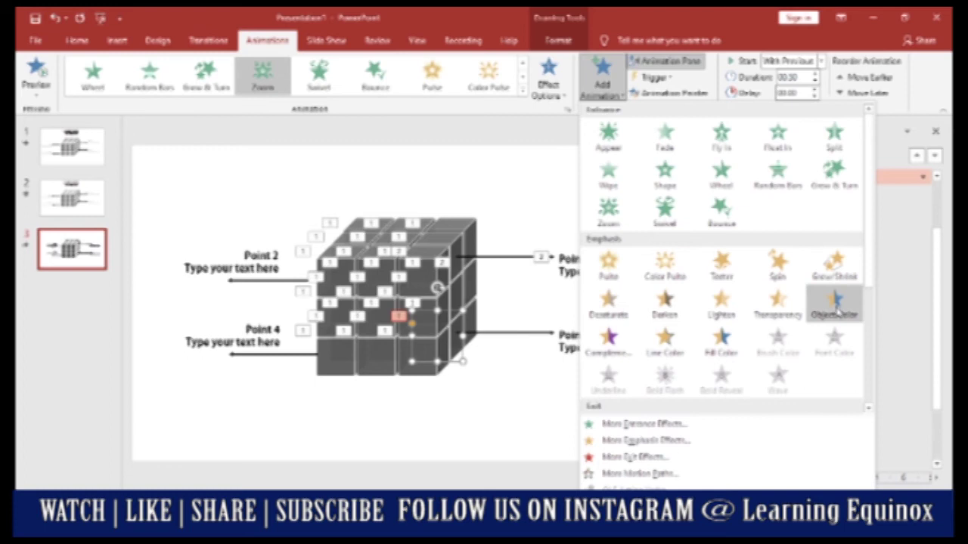
left_click(834, 306)
left_click(544, 94)
left_click(596, 202)
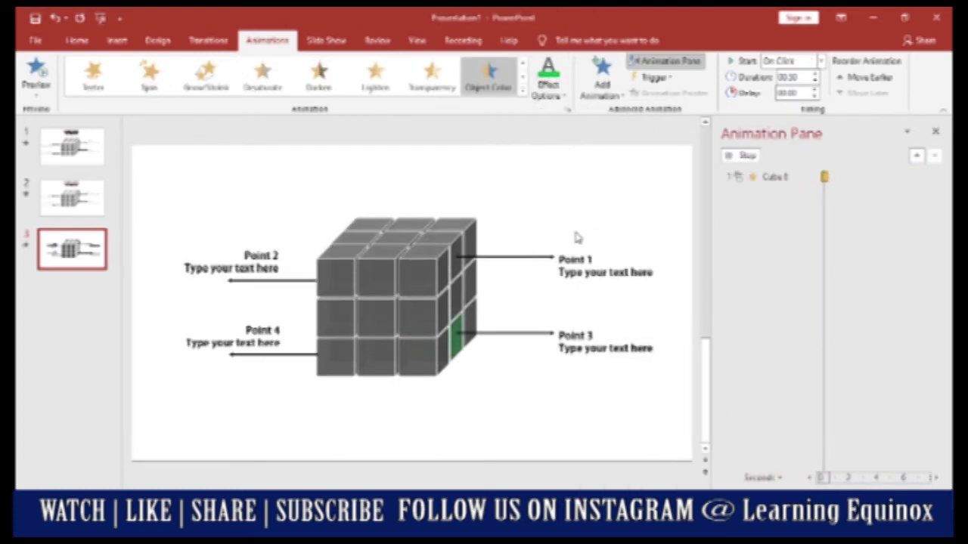
- Give the Point 3 arrow and label a Wipe From Left entrance starting With Previous
left_click(514, 334)
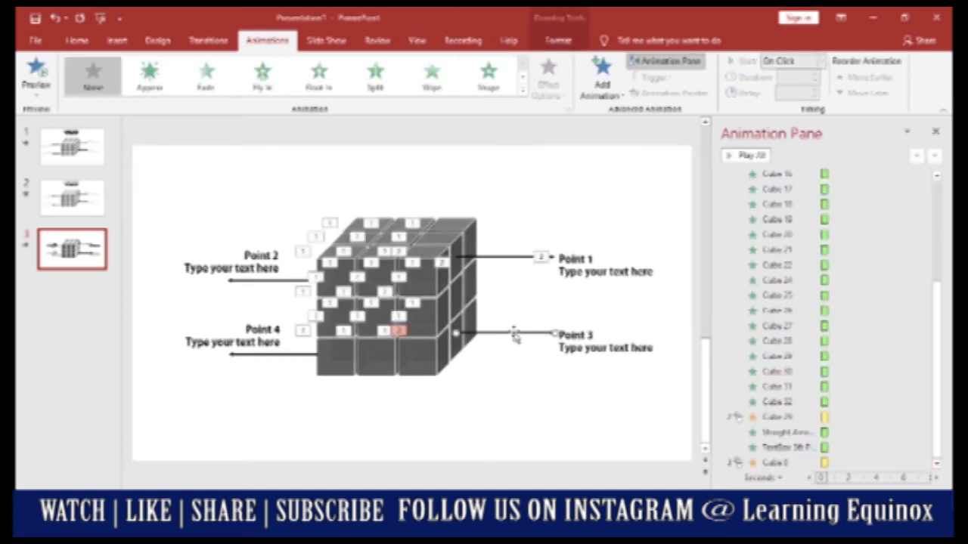
left_click(599, 341)
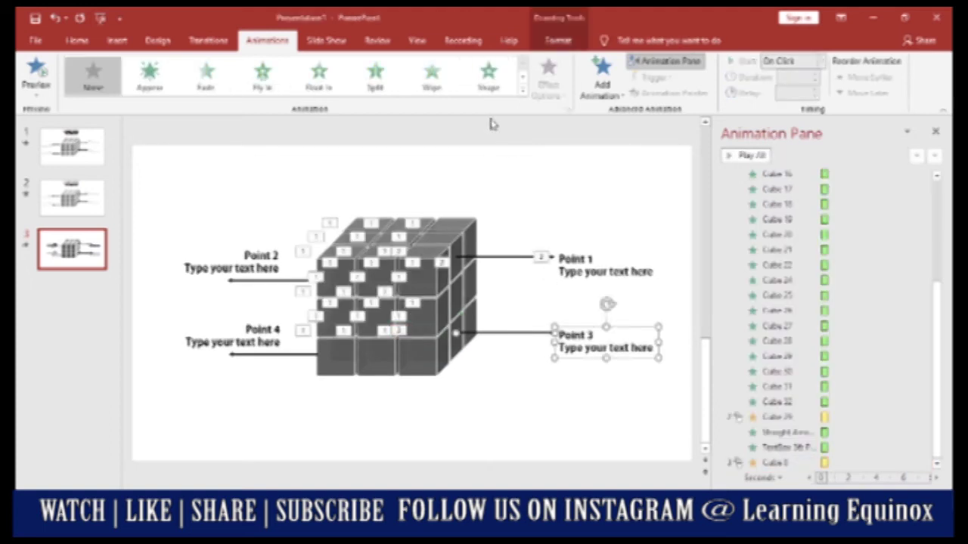
left_click(442, 92)
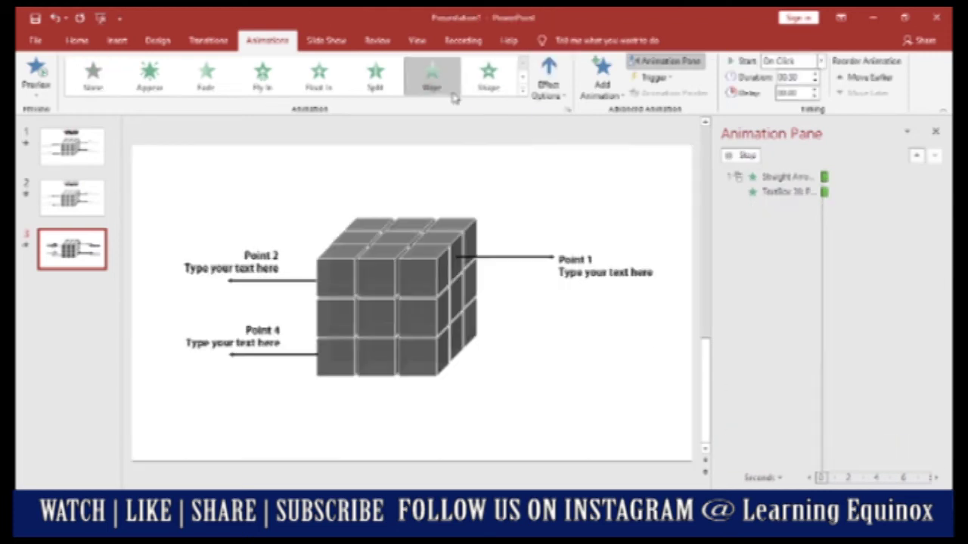
left_click(549, 78)
left_click(553, 166)
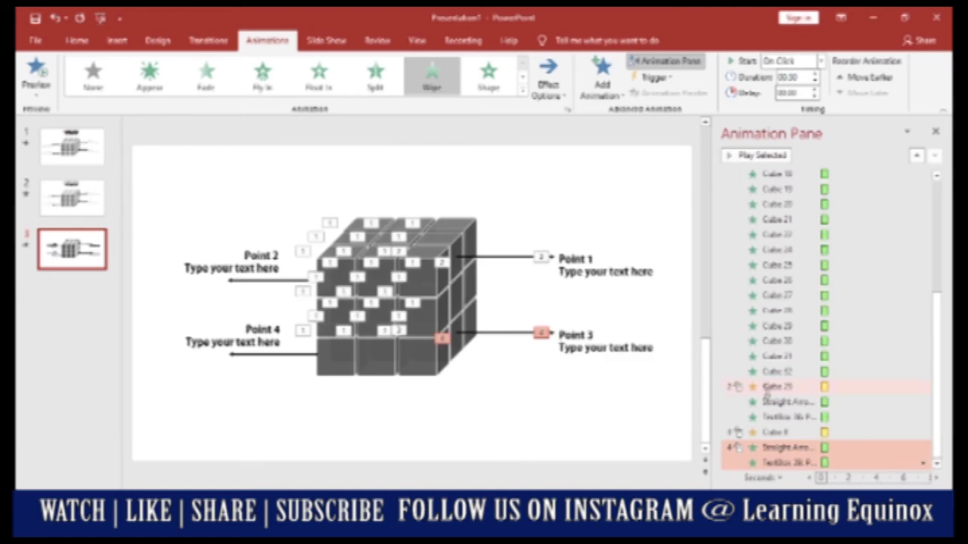
left_click(822, 62)
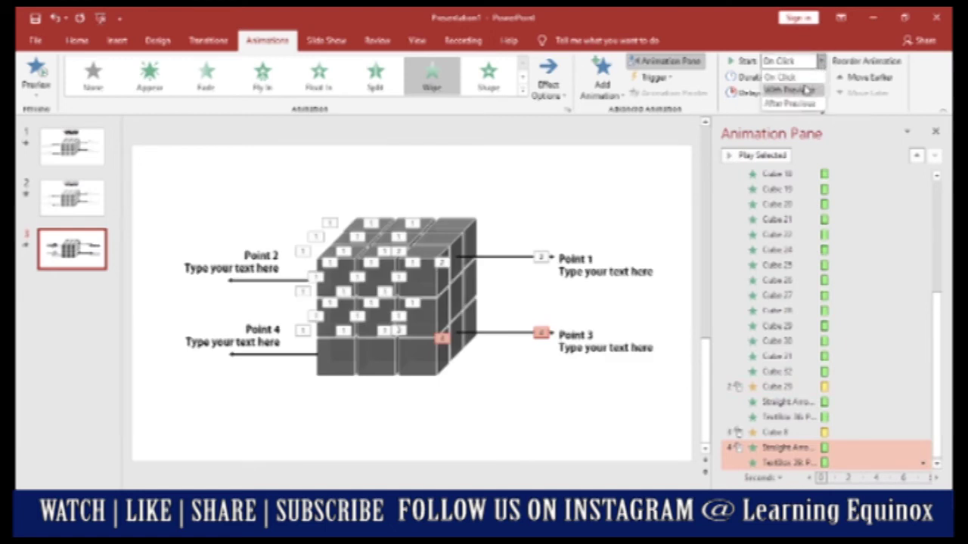
left_click(790, 90)
left_click(600, 426)
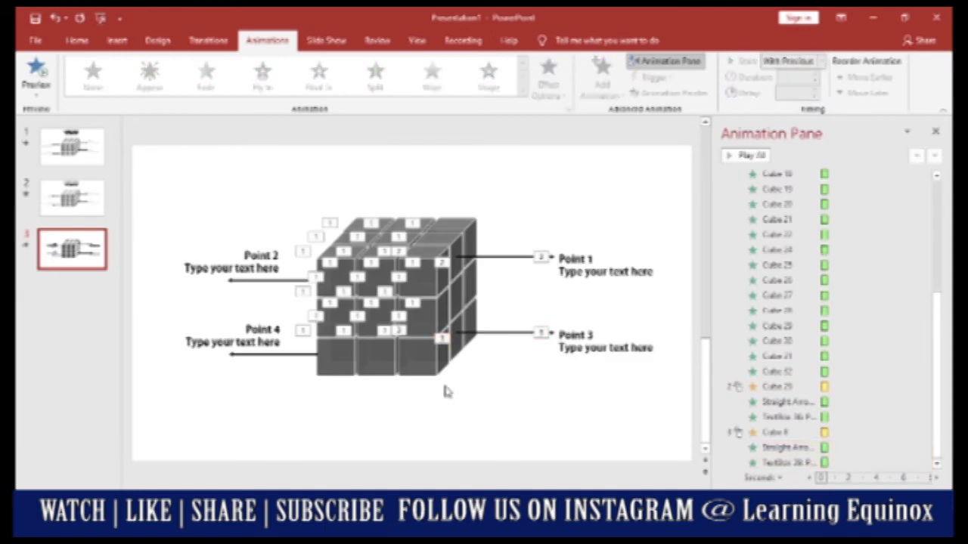
- Select the top-left front cube beside the Point 2 callout
left_click(216, 277)
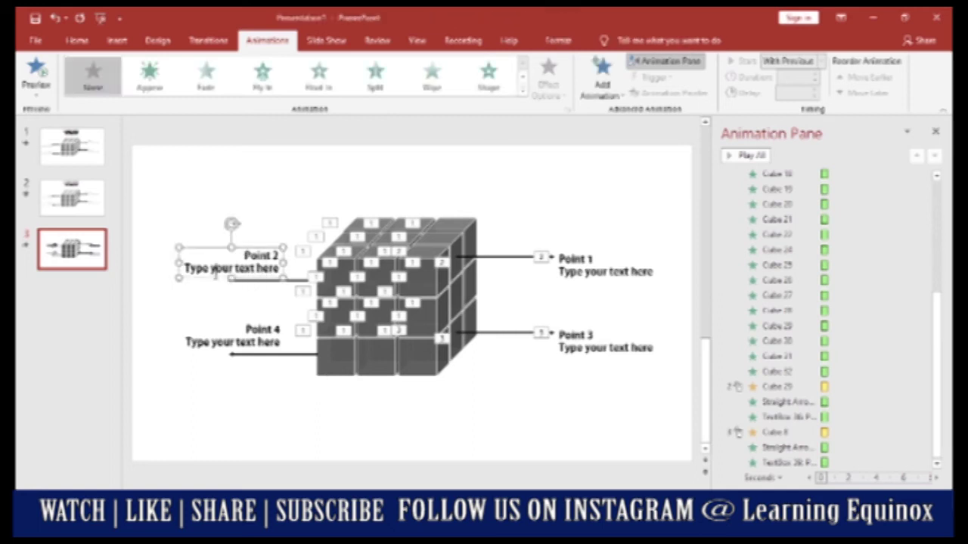
left_click(191, 298)
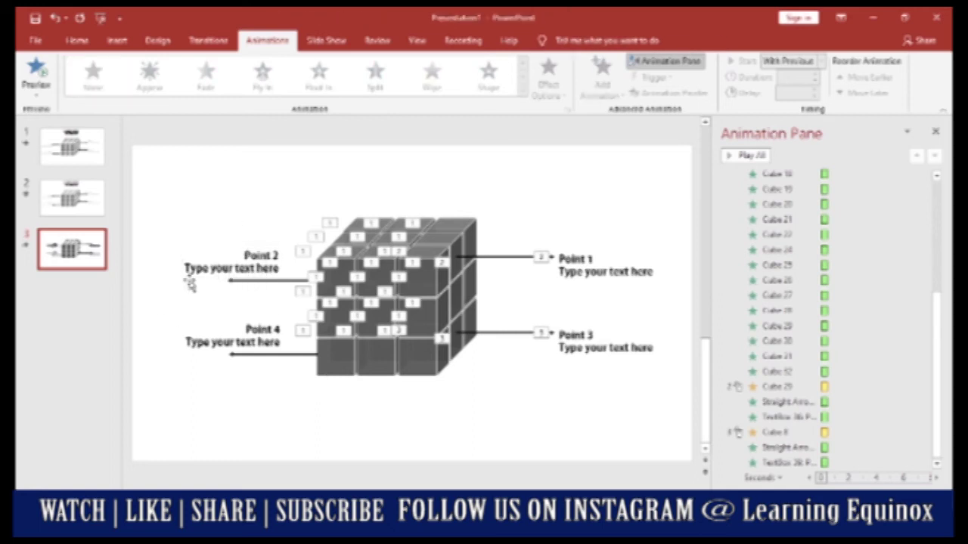
left_click(246, 283)
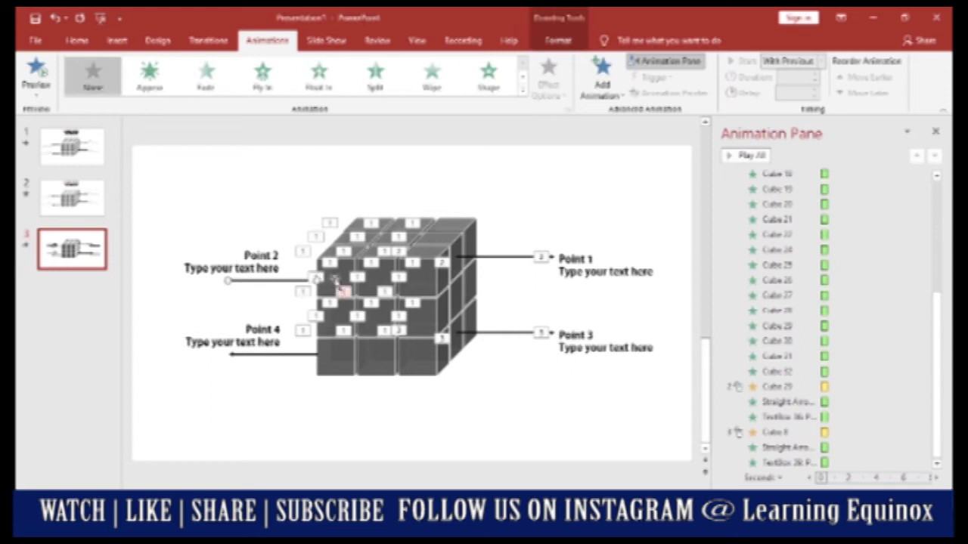
left_click(337, 288)
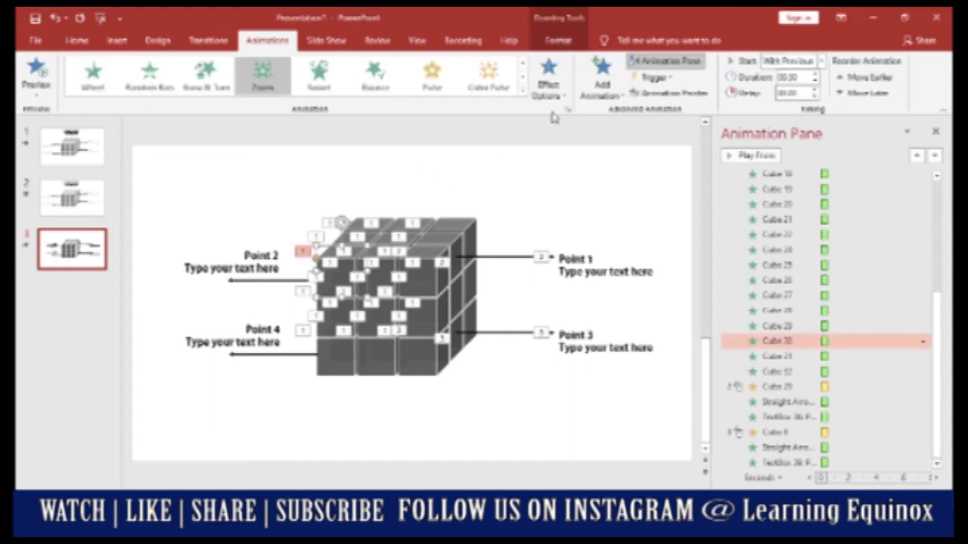
- Add an Object Color emphasis turning the top-left front cube blue
left_click(616, 89)
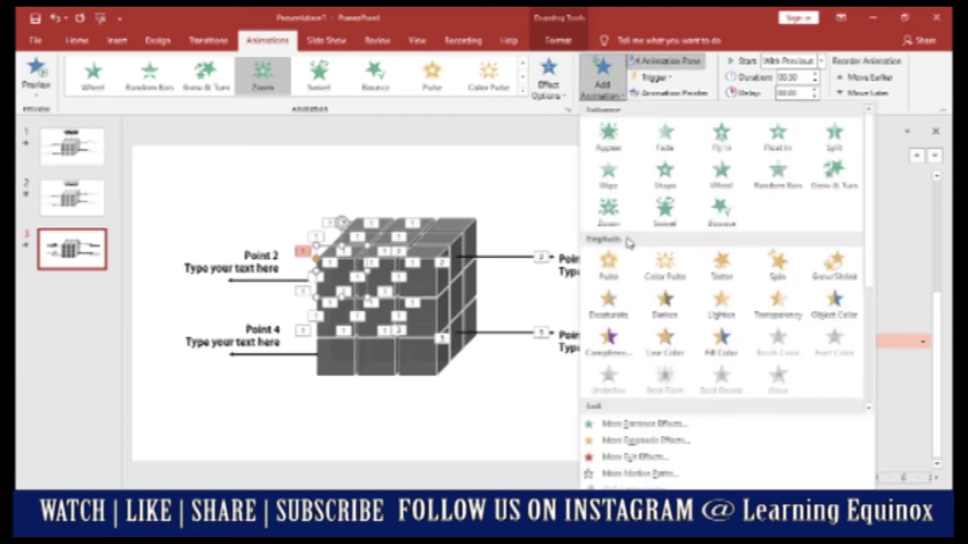
left_click(829, 314)
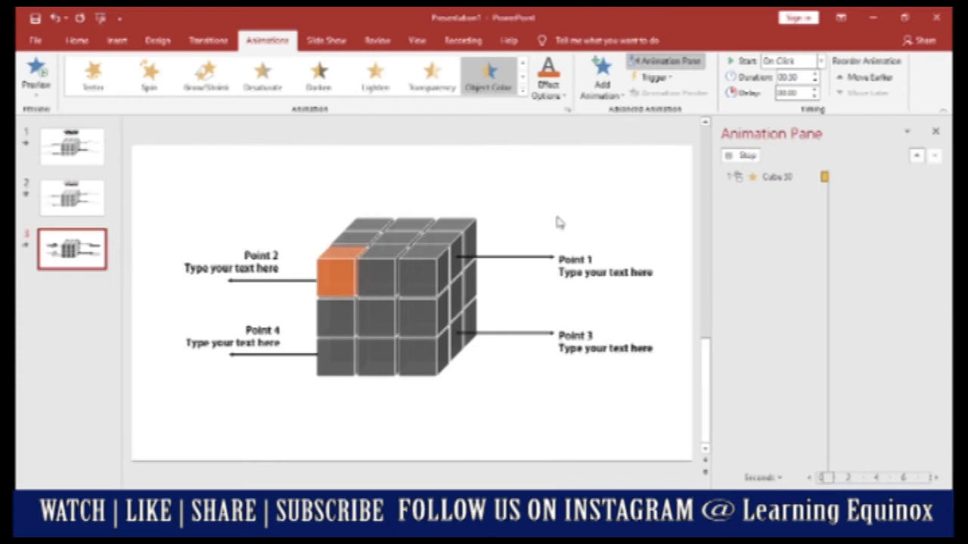
left_click(549, 89)
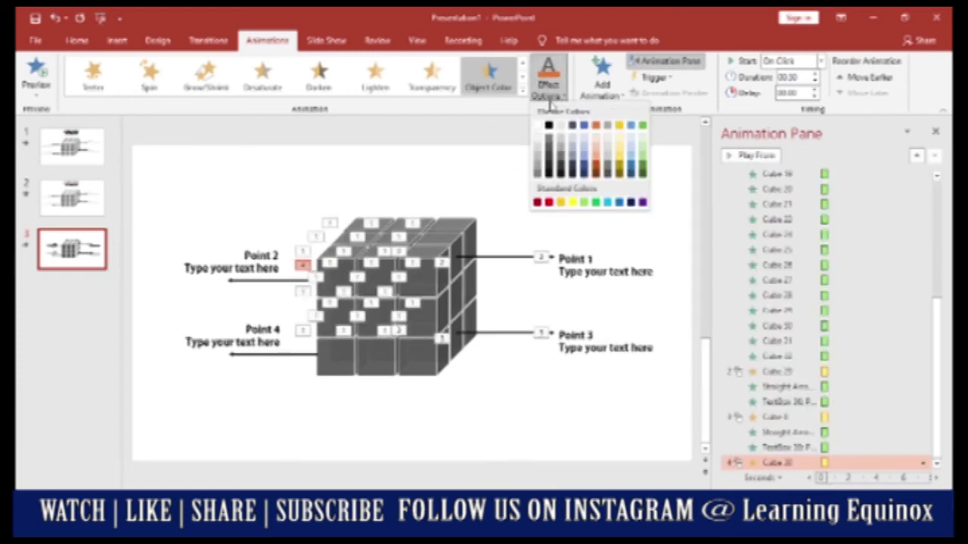
left_click(619, 203)
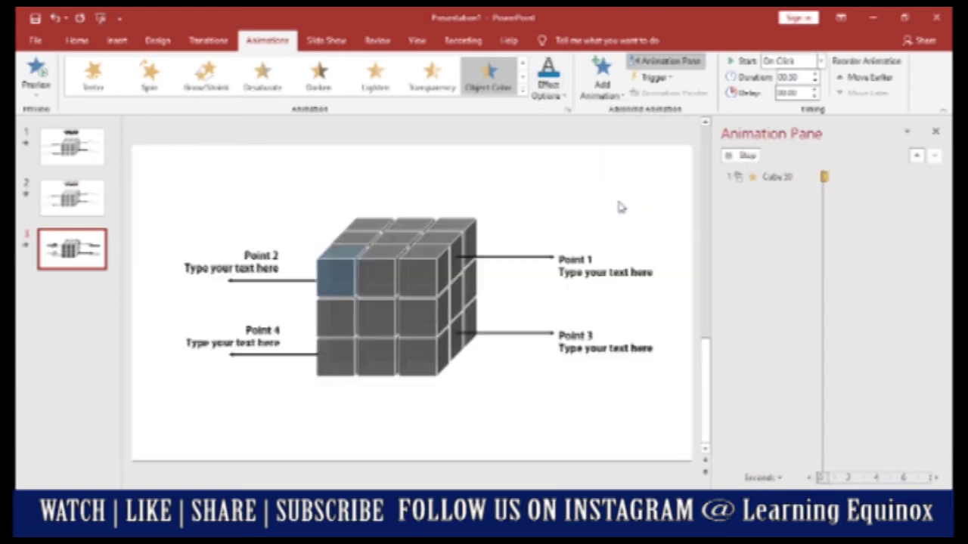
- Give the Point 2 arrow and label a Wipe From Right entrance starting With Previous
left_click(236, 281)
left_click(208, 255, "shift")
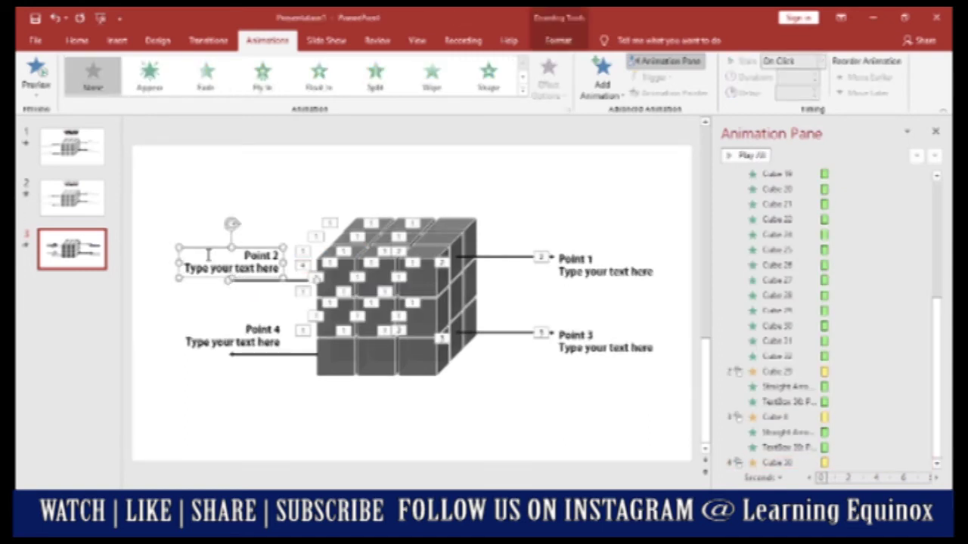
left_click(432, 80)
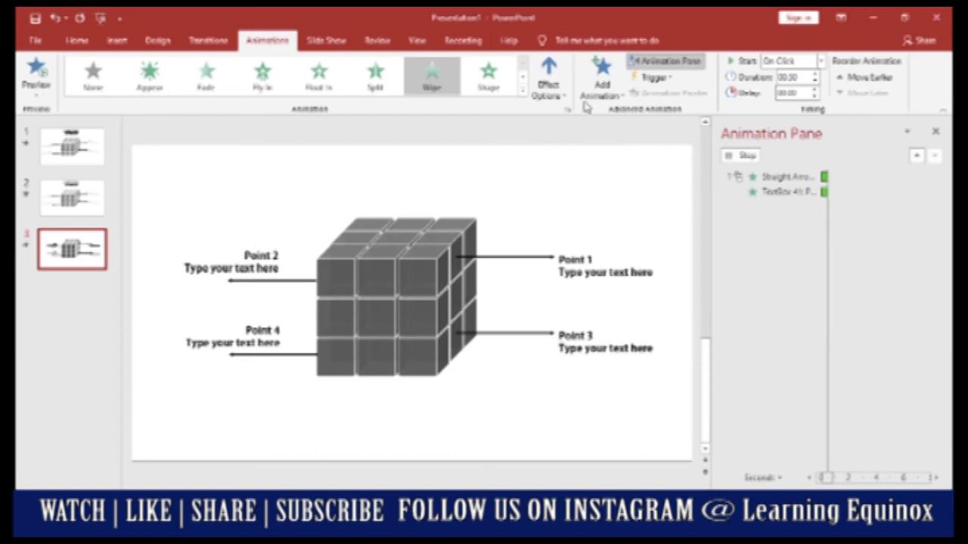
left_click(547, 82)
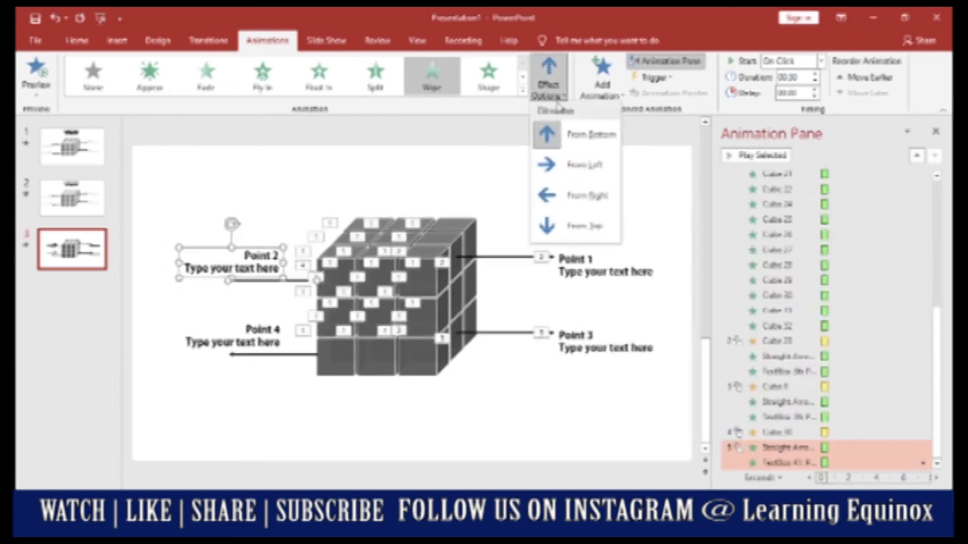
left_click(559, 195)
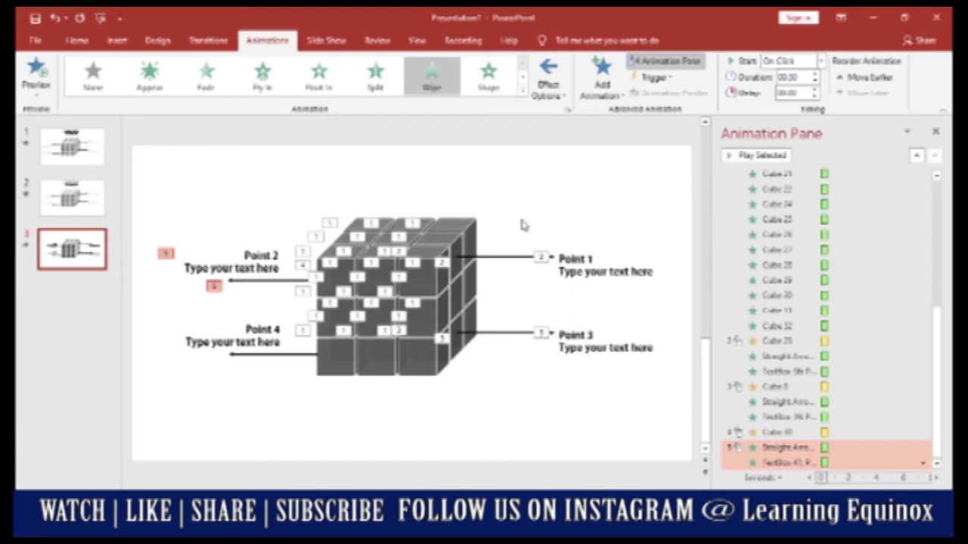
left_click(819, 61)
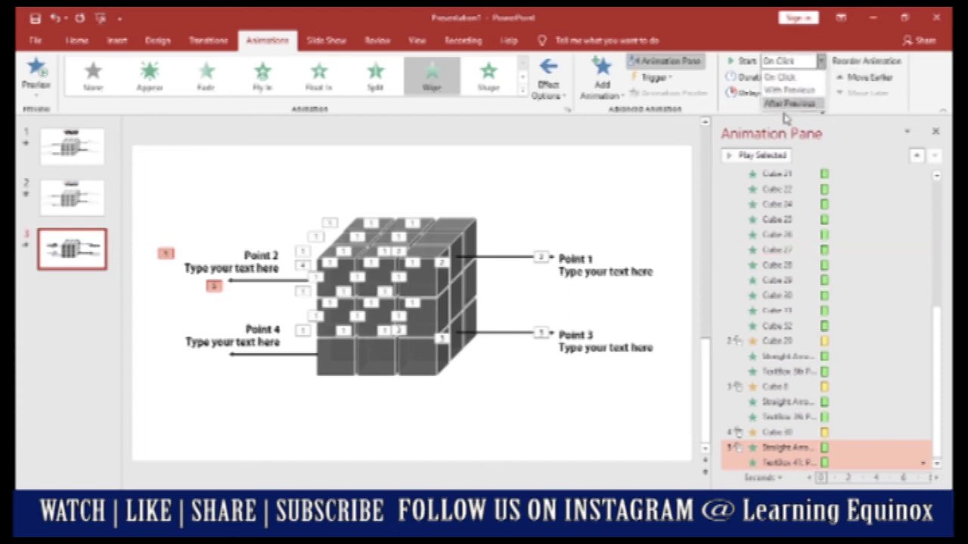
left_click(786, 90)
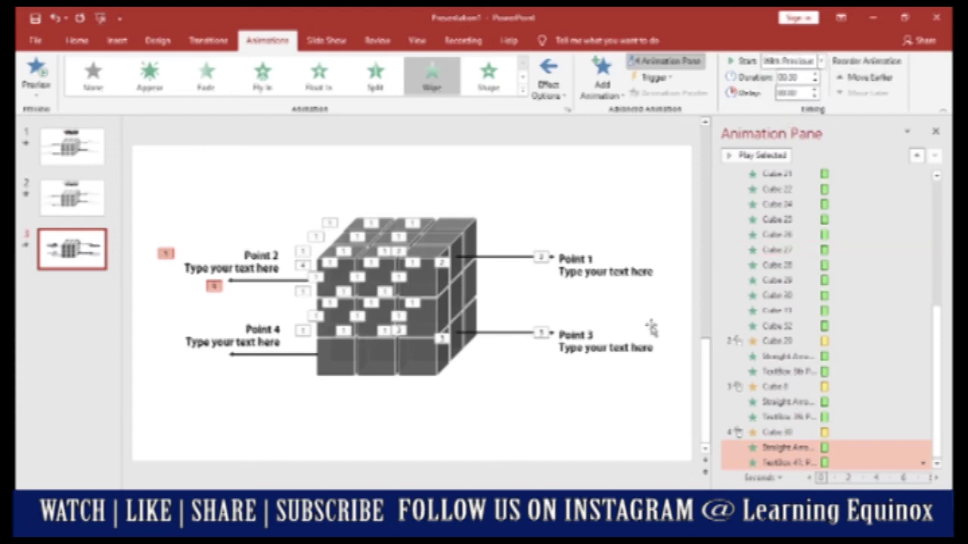
- Add an Object Color emphasis turning the bottom-left front cube yellow
left_click(508, 448)
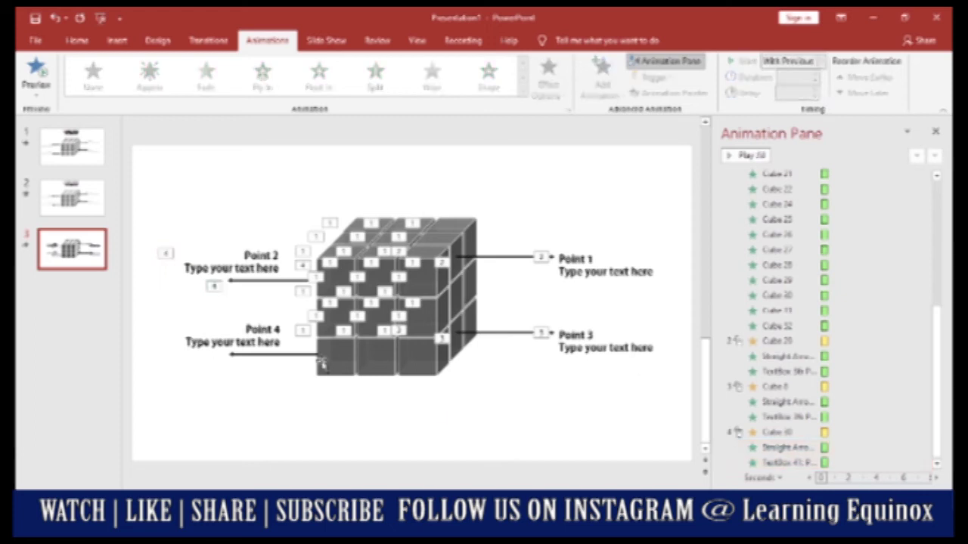
left_click(323, 368)
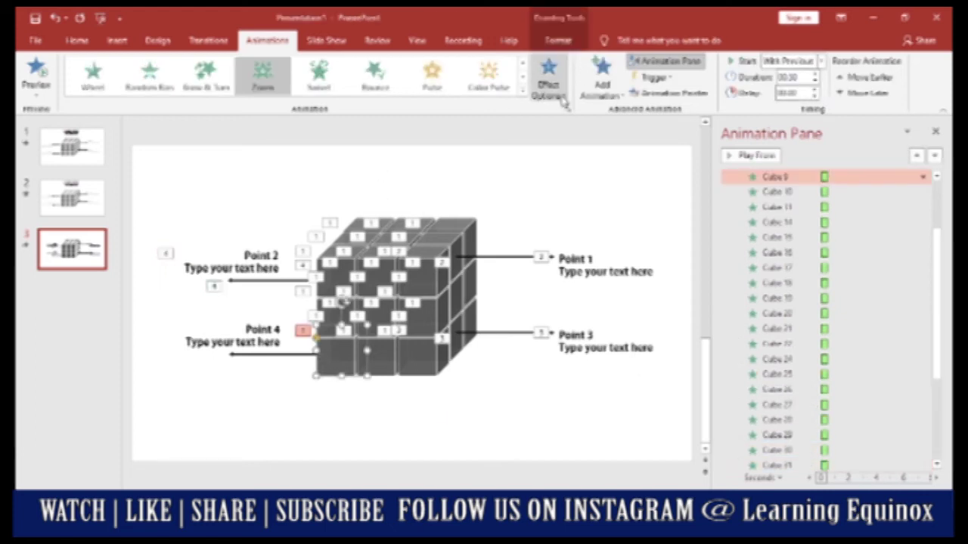
left_click(614, 93)
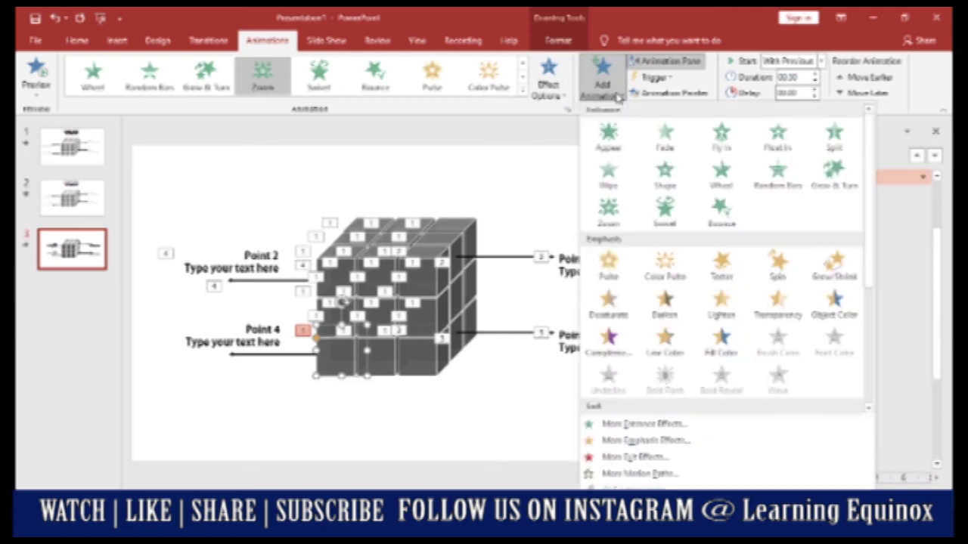
left_click(836, 306)
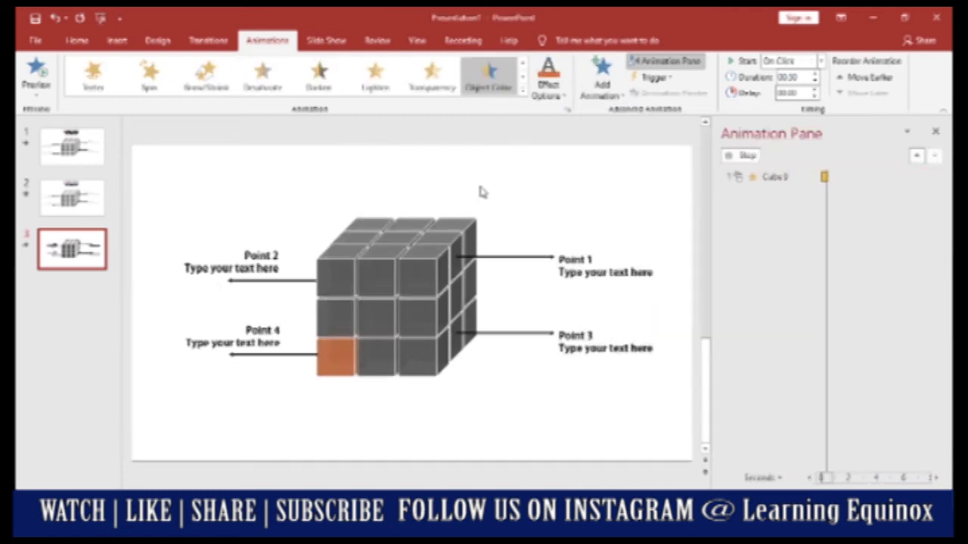
left_click(552, 96)
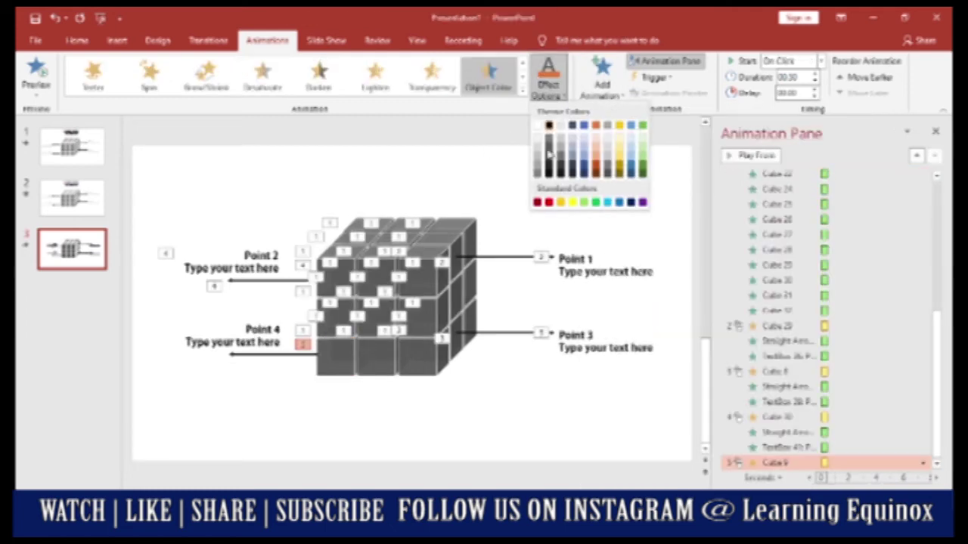
left_click(572, 200)
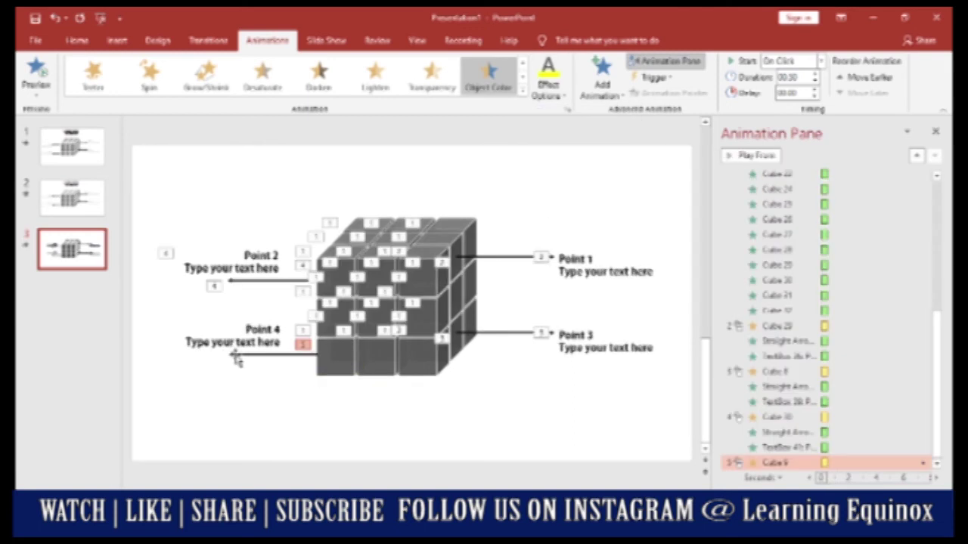
- Give the Point 4 arrow and label a Wipe entrance from the right
left_click(236, 357)
left_click(182, 338)
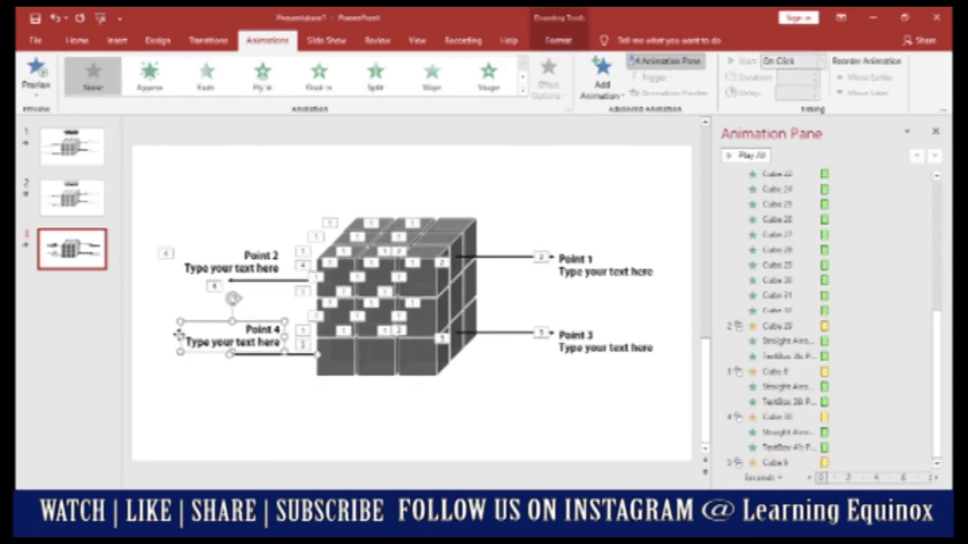
left_click(435, 85)
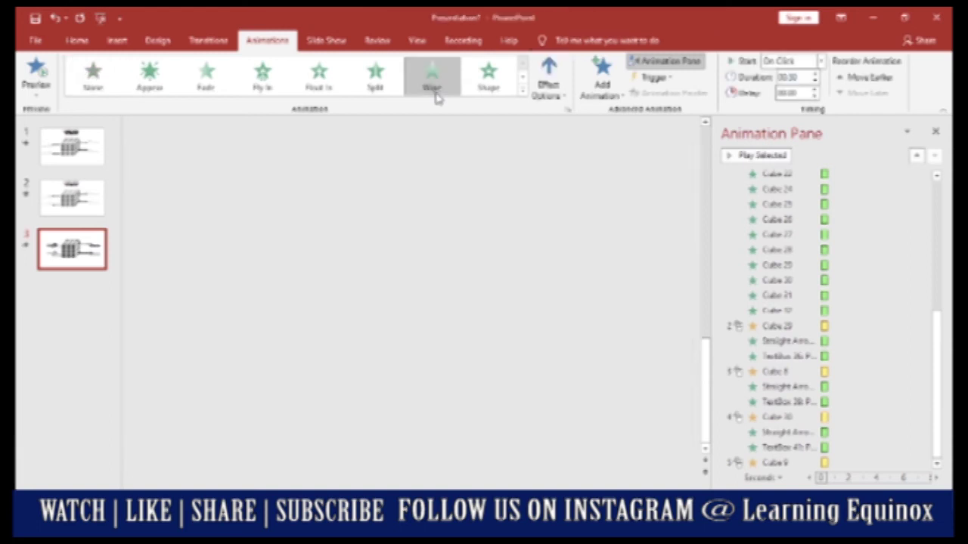
left_click(546, 94)
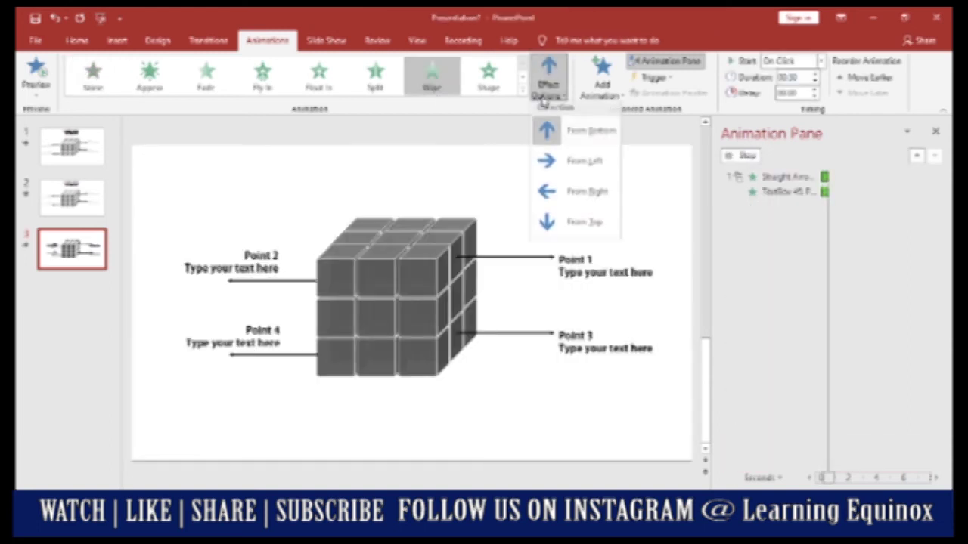
left_click(568, 193)
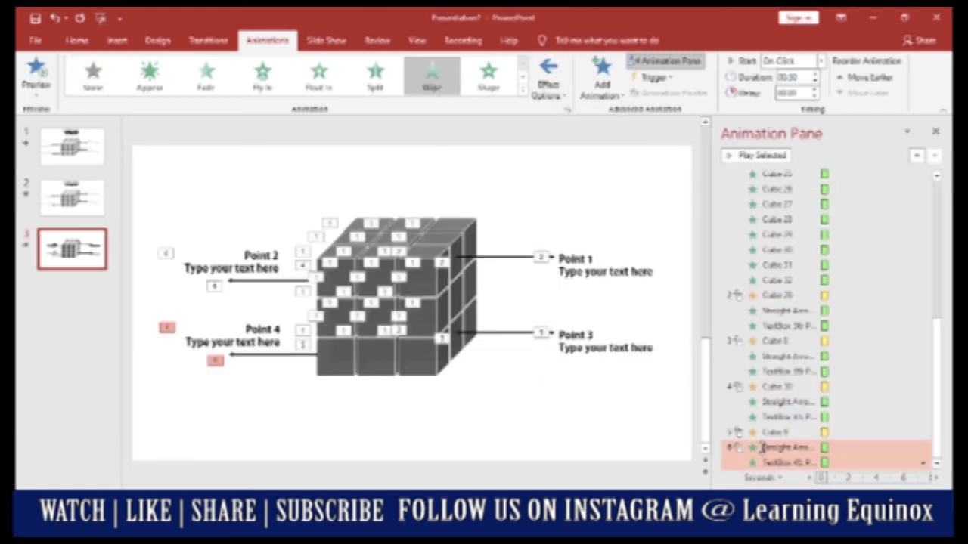
left_click(821, 61)
- Start the Point 4 wipe With Previous, and move Cube 30 with its arrow and label above Cube 8
left_click(800, 83)
left_click(570, 382)
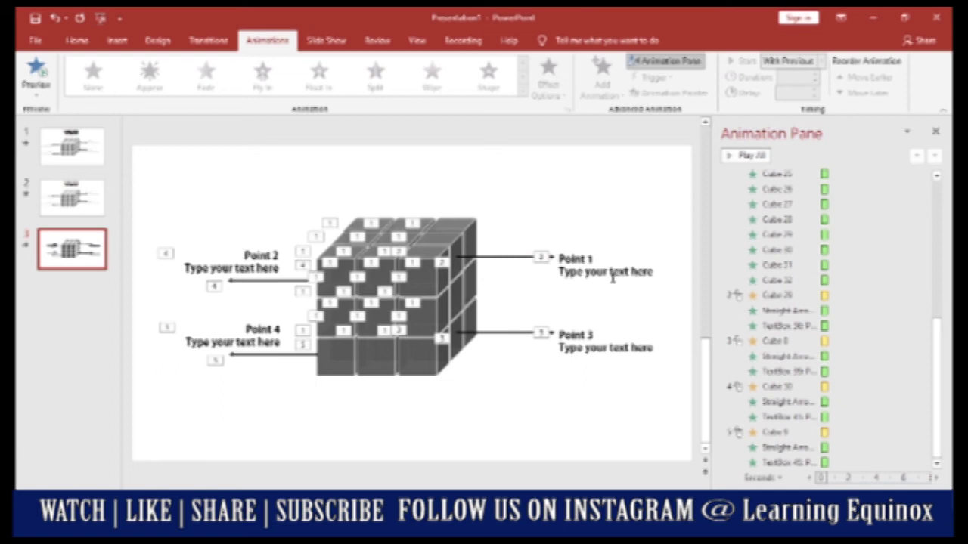
left_click(781, 436)
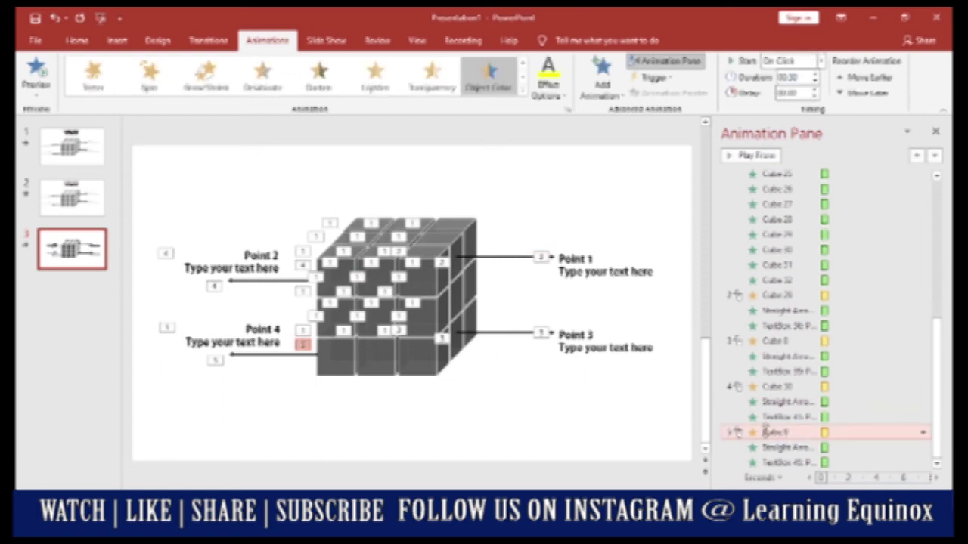
left_click(771, 387)
key("shift+Down")
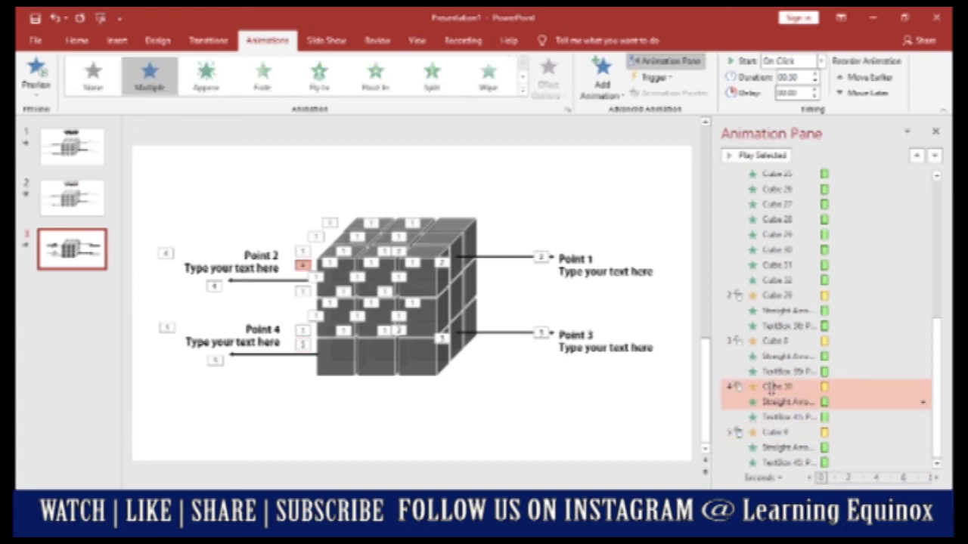
key("shift+Down")
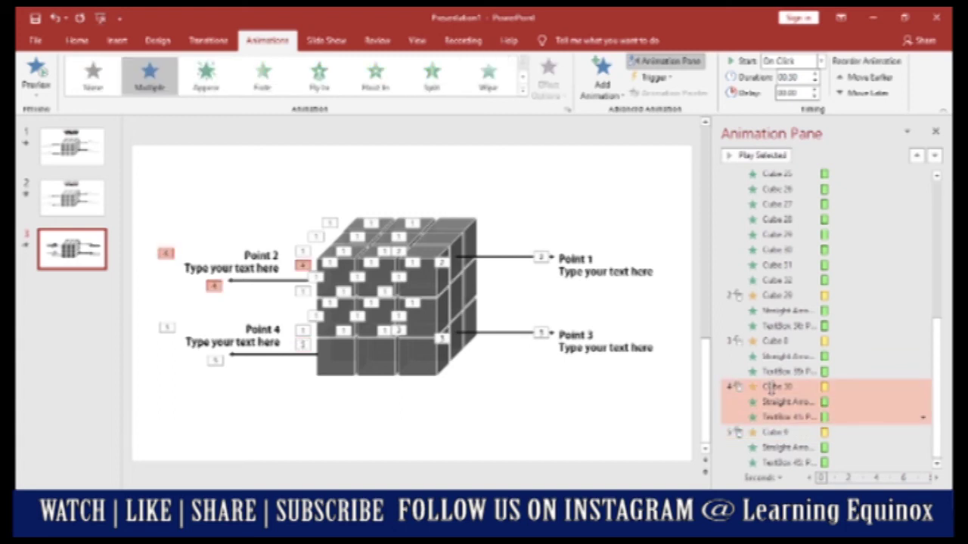
left_click_drag(767, 388, 771, 342)
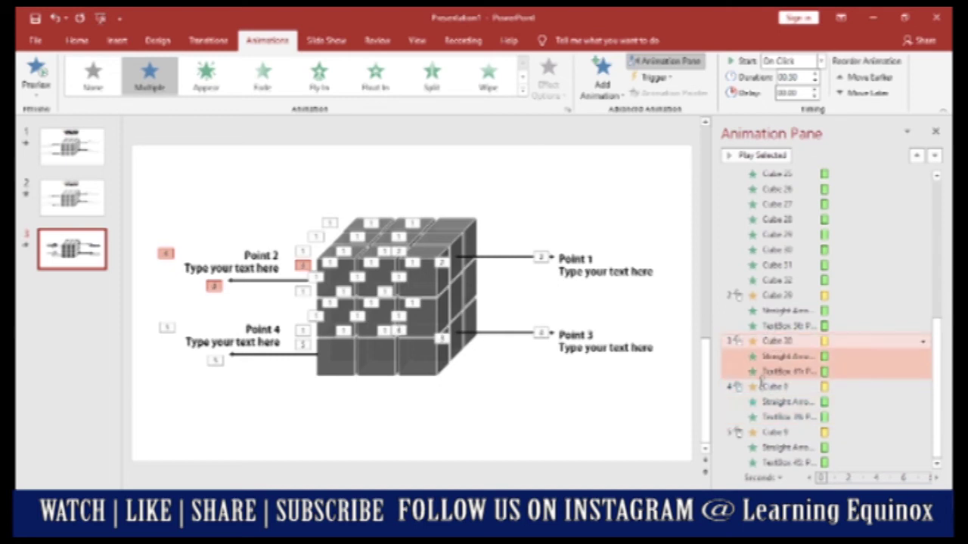
left_click(609, 403)
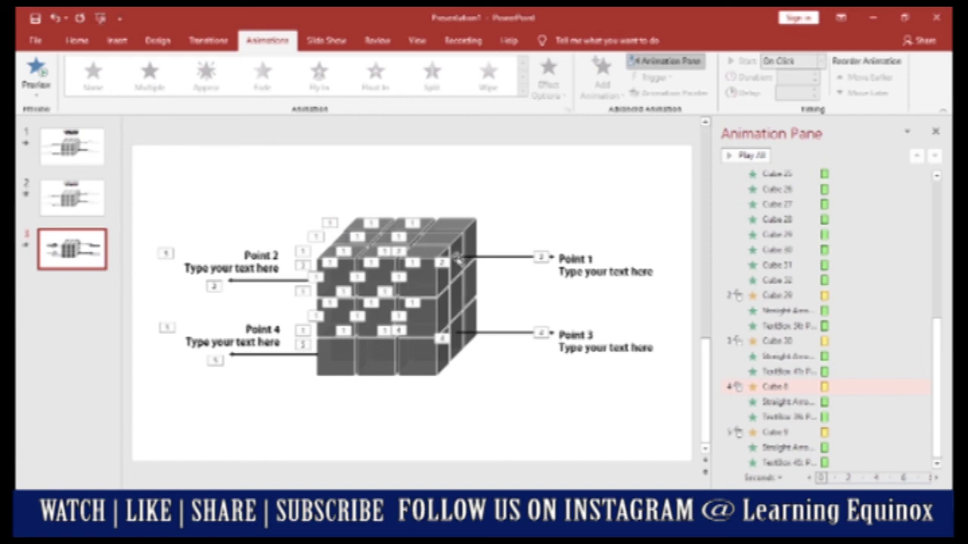
- Give the Point 1 arrow and two top-face cubes a red Object Color emphasis
left_click(457, 258)
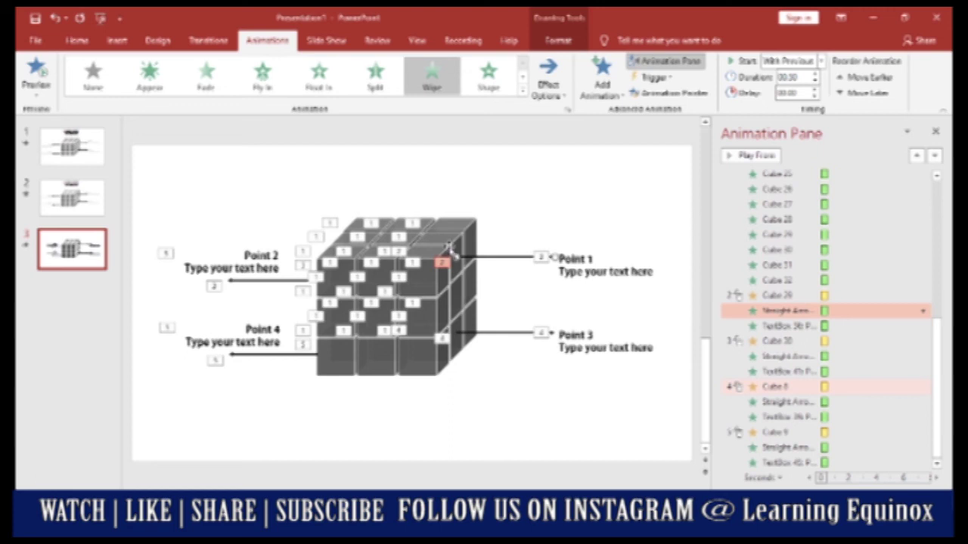
left_click(408, 242, "shift")
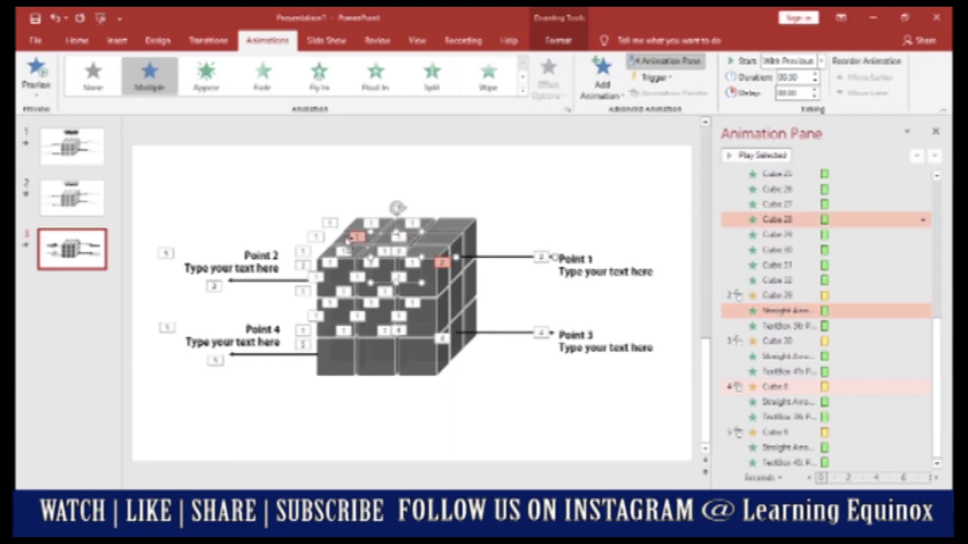
left_click(350, 239, "shift")
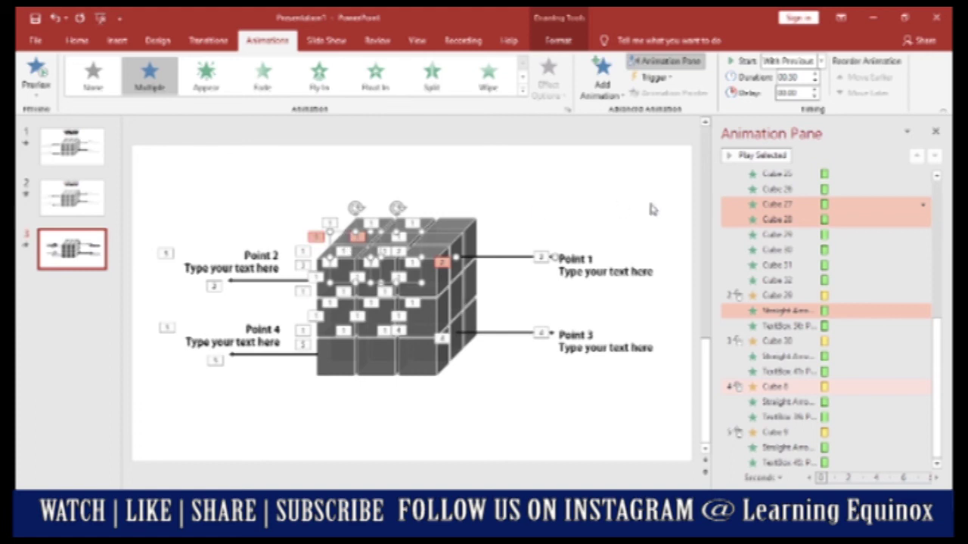
left_click(602, 94)
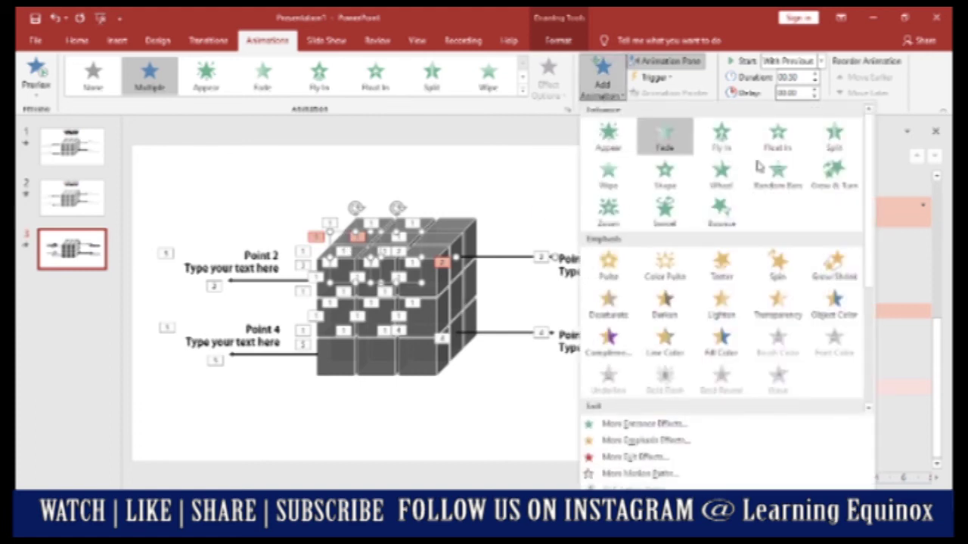
left_click(835, 305)
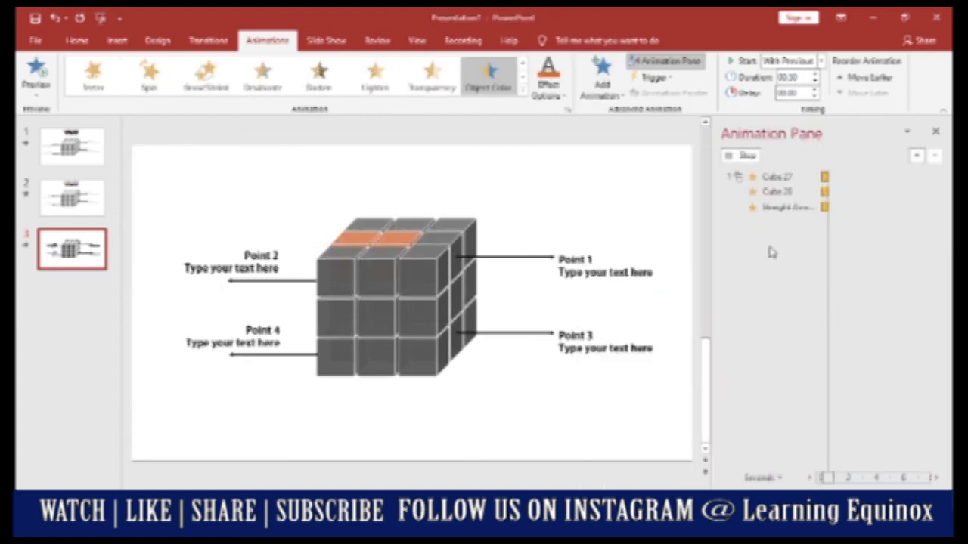
left_click(553, 89)
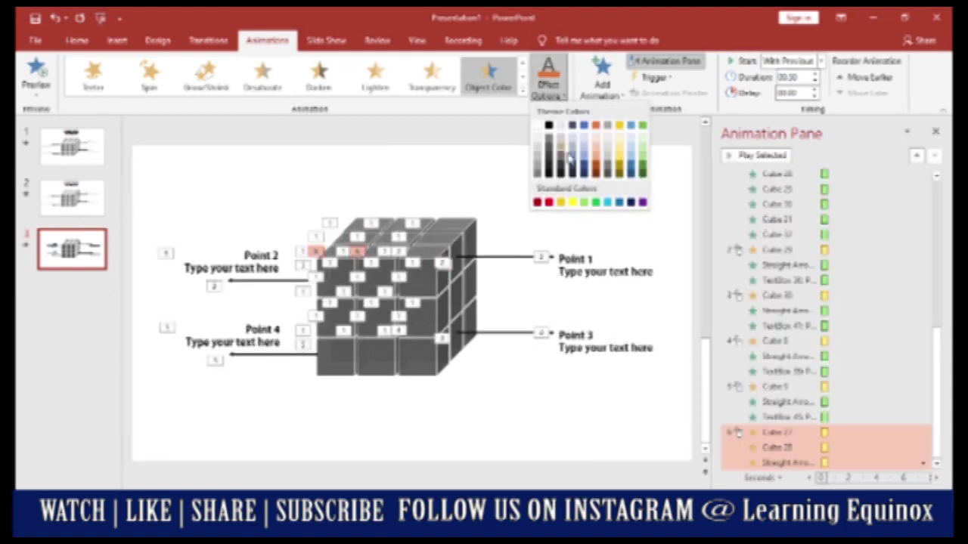
left_click(549, 203)
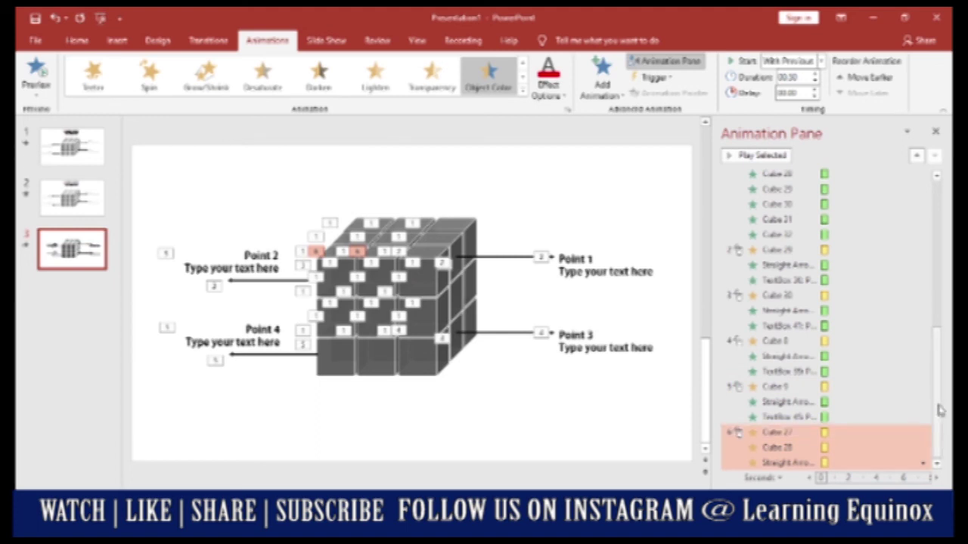
- In the Animation Pane, move Cube 27 and Cube 28 up to sit directly below Cube 29
left_click(768, 436)
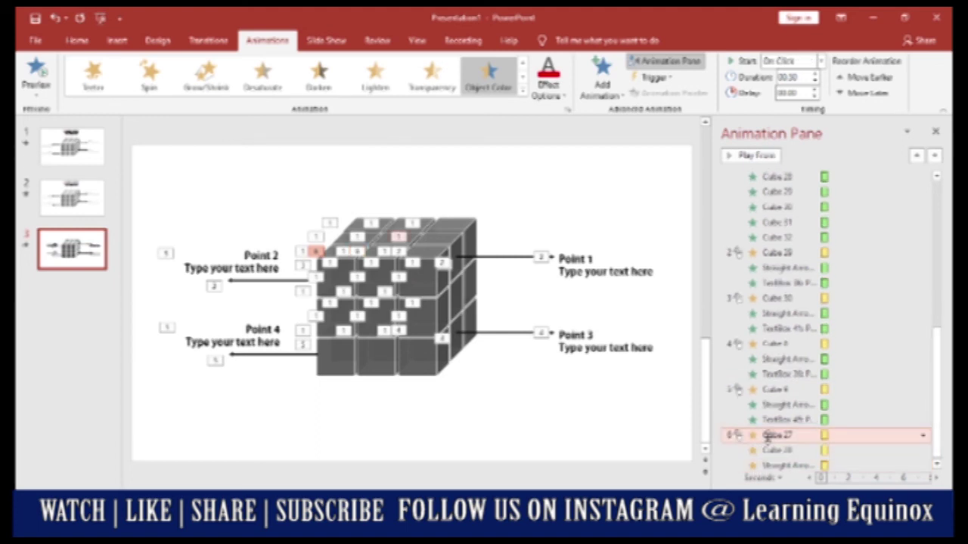
key("shift+Down")
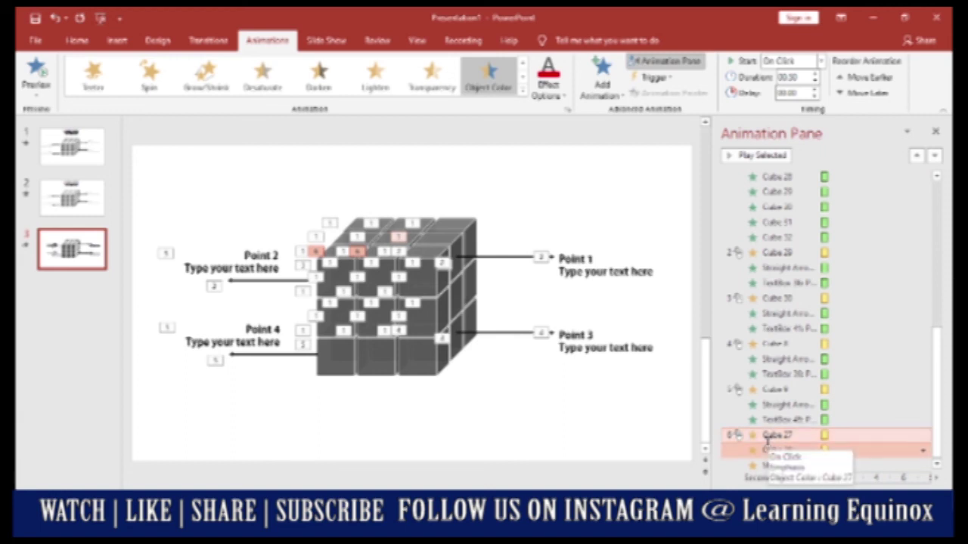
left_click_drag(766, 441, 769, 261)
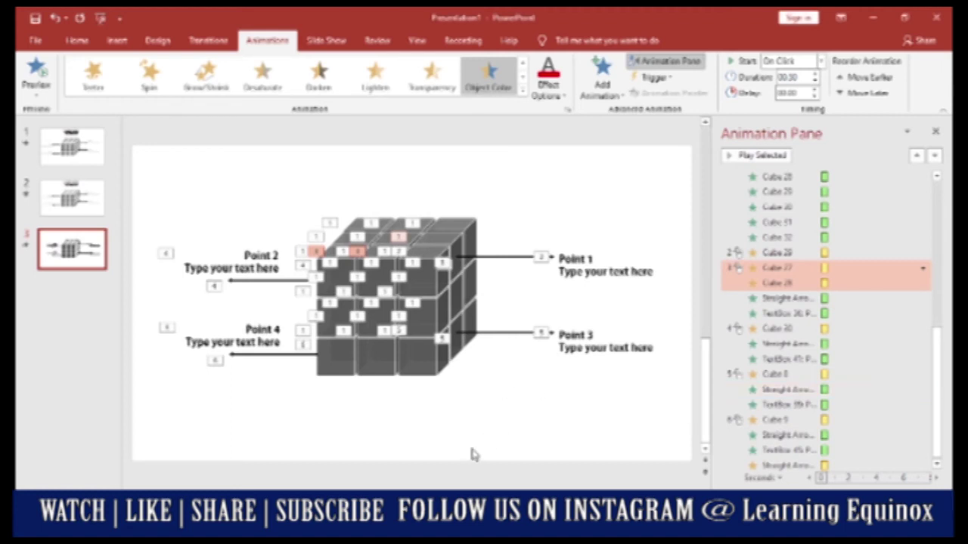
left_click(451, 426)
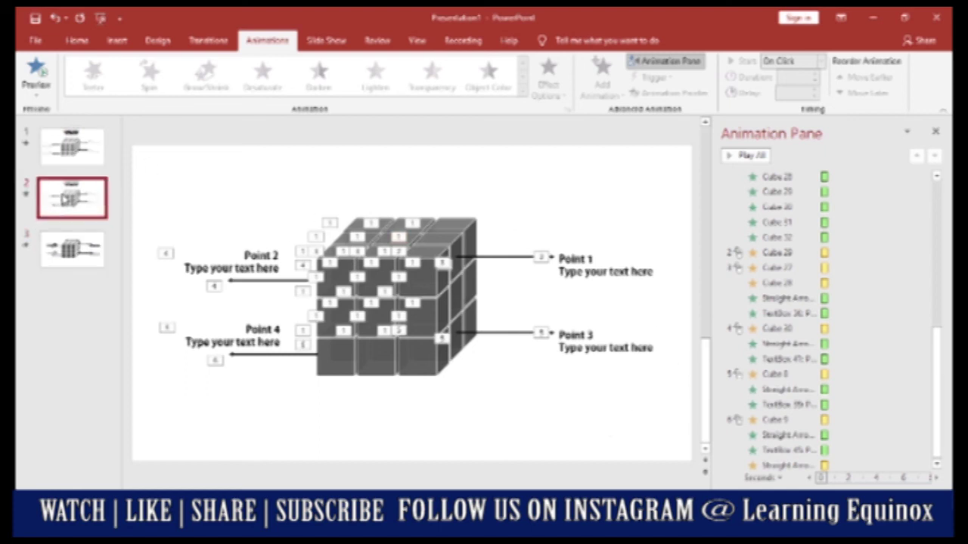
- Select the slide 2 thumbnail showing the LEARNING EQUINOX CUBE ANIMATION cube
left_click(72, 199)
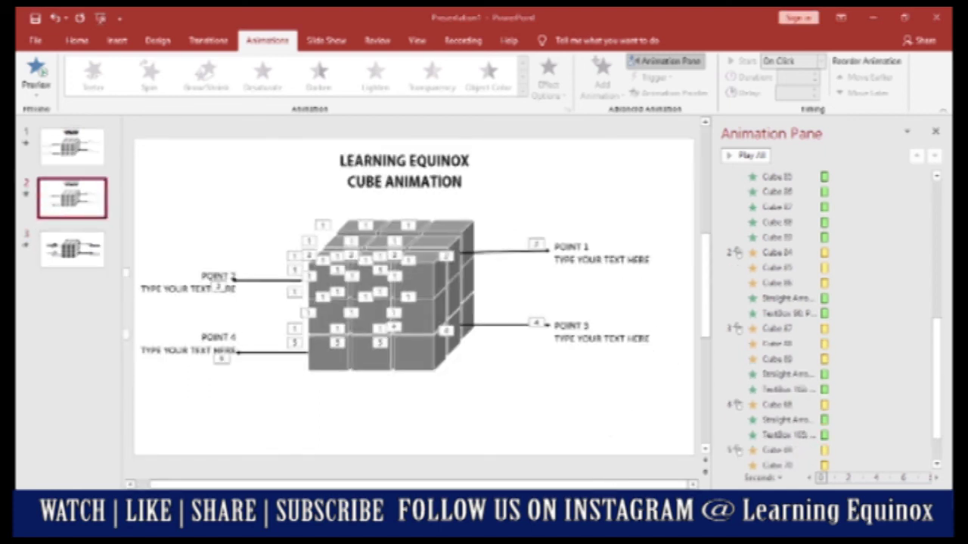